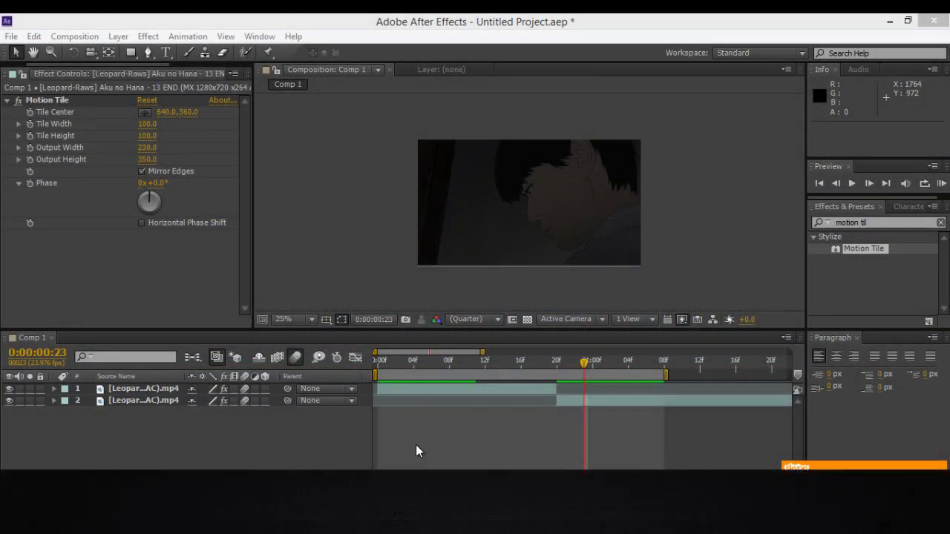
# Select the second clip layer in the Comp 1 timeline
pyautogui.click(572, 400)
# Add a new Null Object layer to Comp 1
pyautogui.rightClick(315, 443)
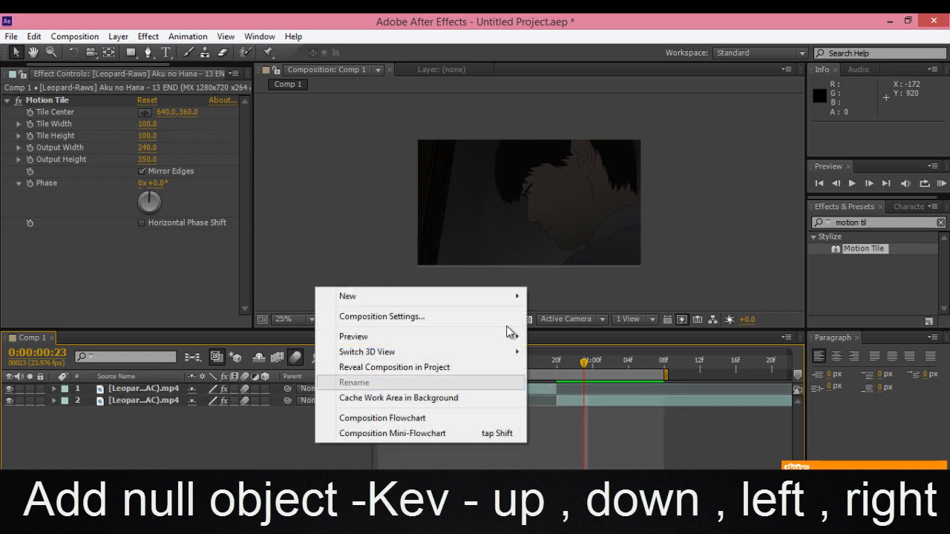
pyautogui.moveTo(521, 302)
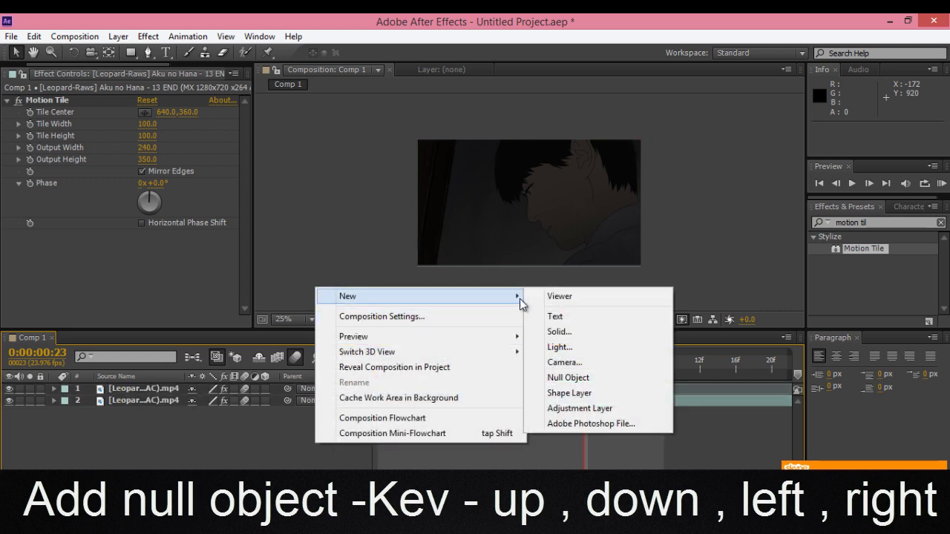
pyautogui.click(572, 379)
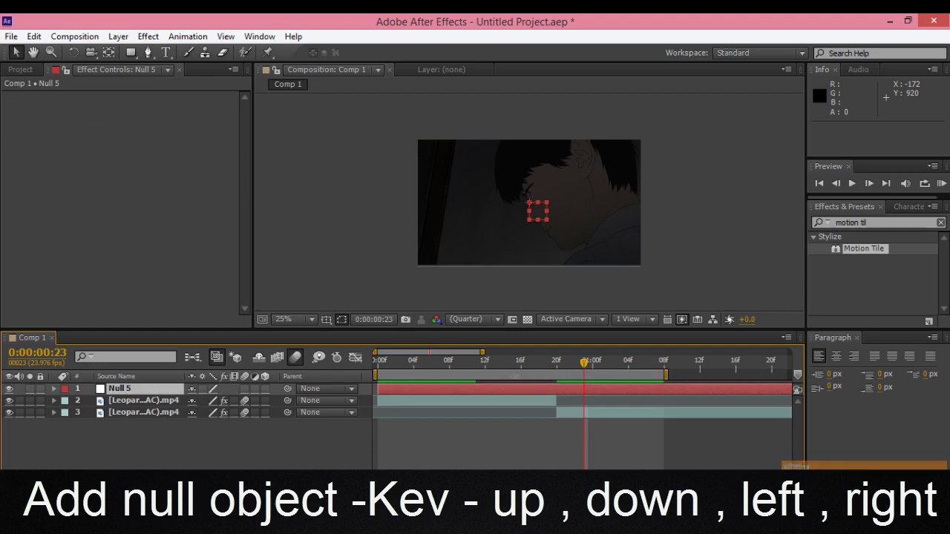
# Apply the kev down animation preset to the null
pyautogui.click(171, 36)
pyautogui.click(348, 193)
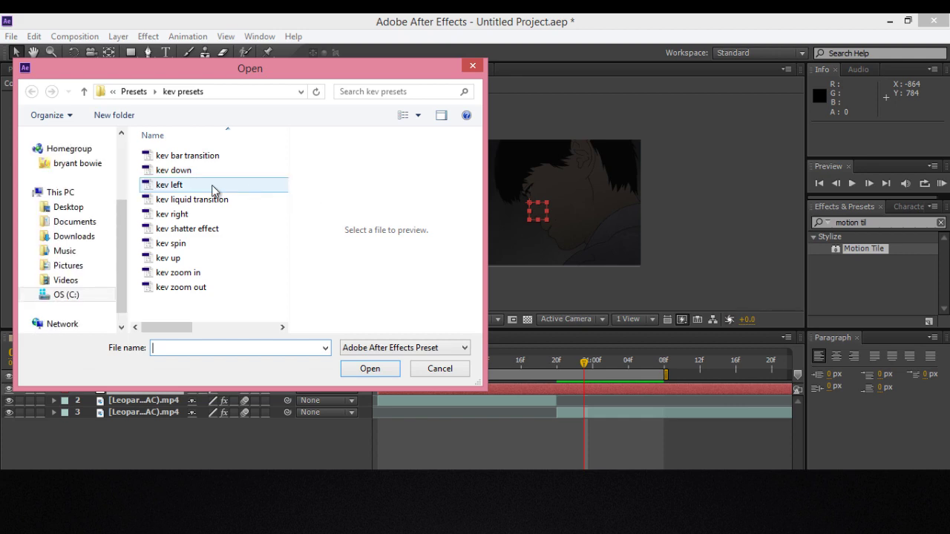
pyautogui.click(195, 173)
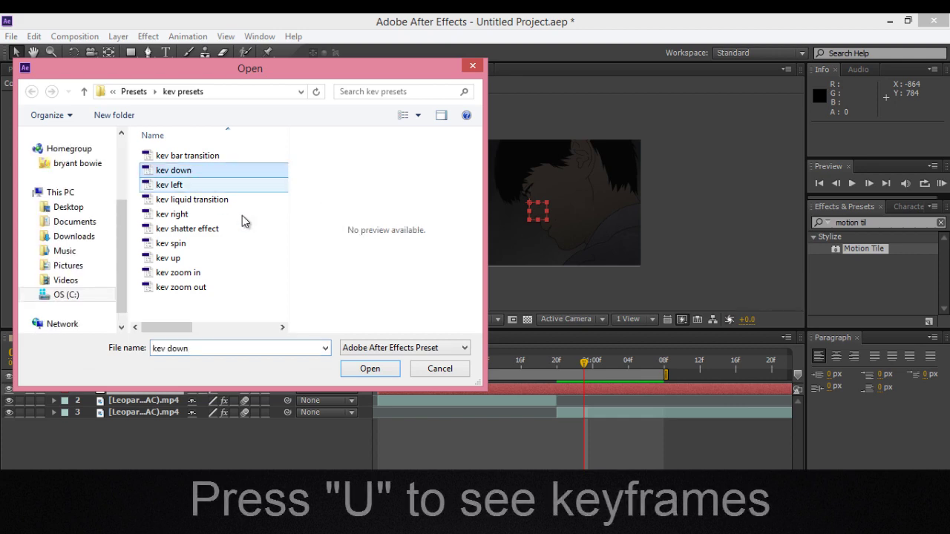
pyautogui.click(369, 369)
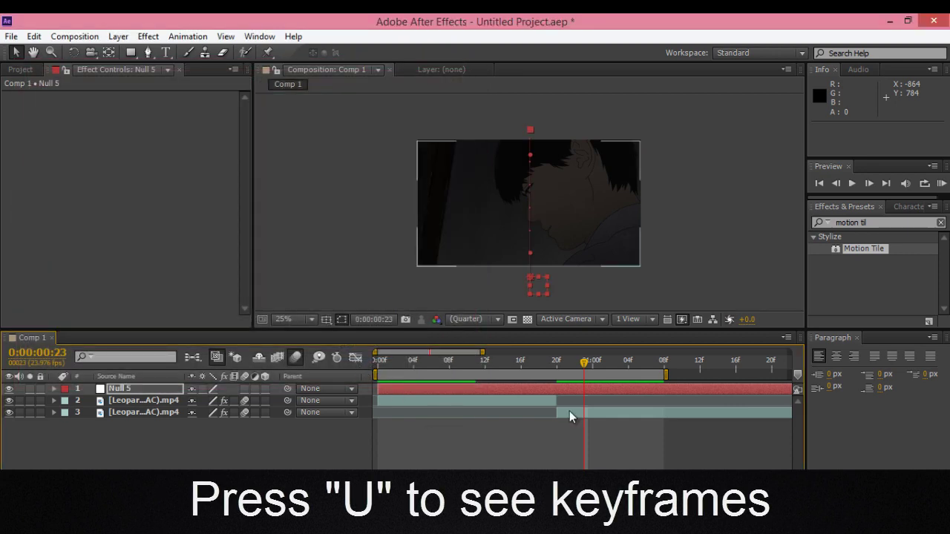
# Shift the null's two Position keyframes earlier to the cut
pyautogui.press('u')
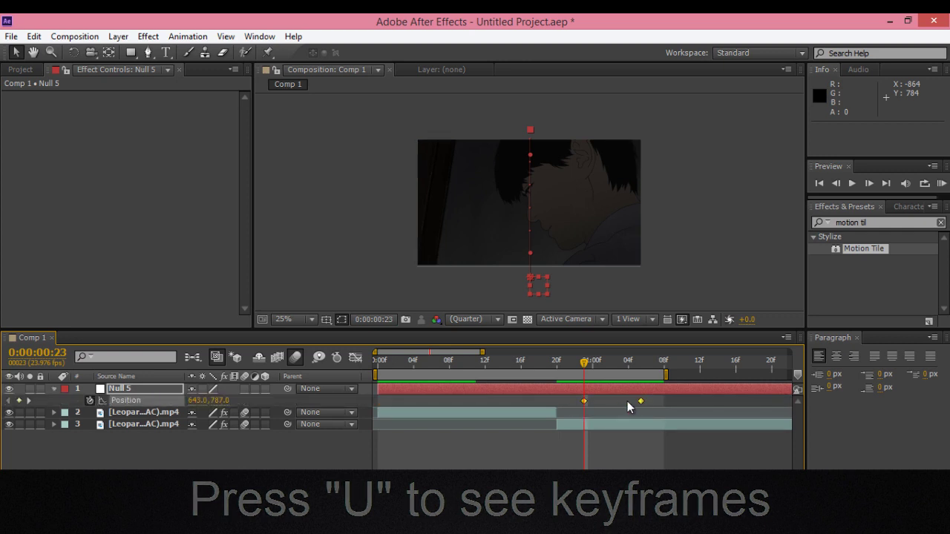
pyautogui.moveTo(624, 401); pyautogui.dragTo(569, 404)
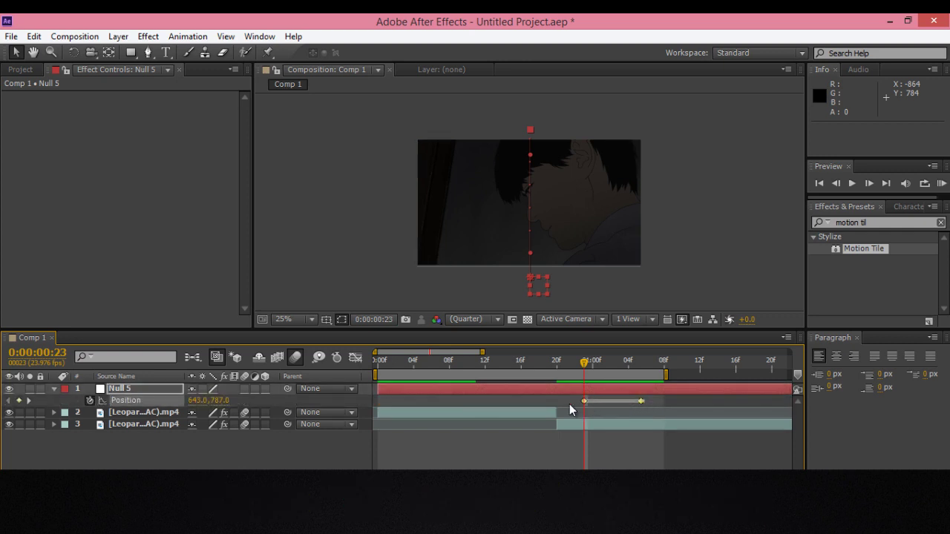
pyautogui.click(584, 402)
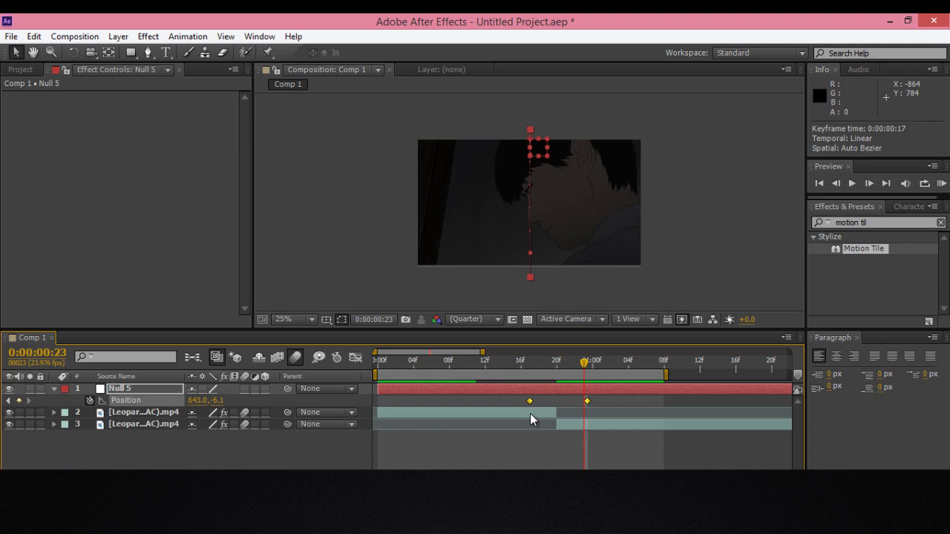
pyautogui.click(530, 437)
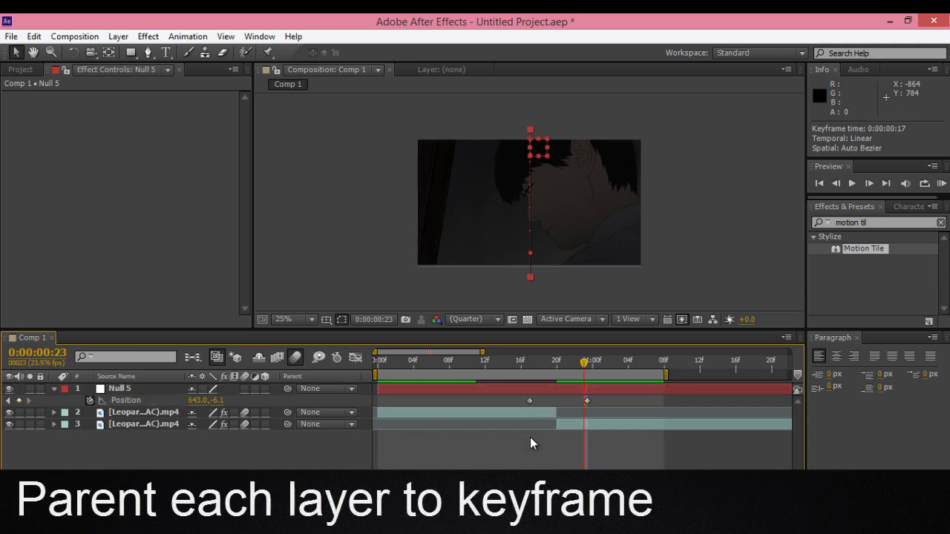
# Parent the second and third clip layers to Null 5
pyautogui.press('j')
pyautogui.click(579, 417)
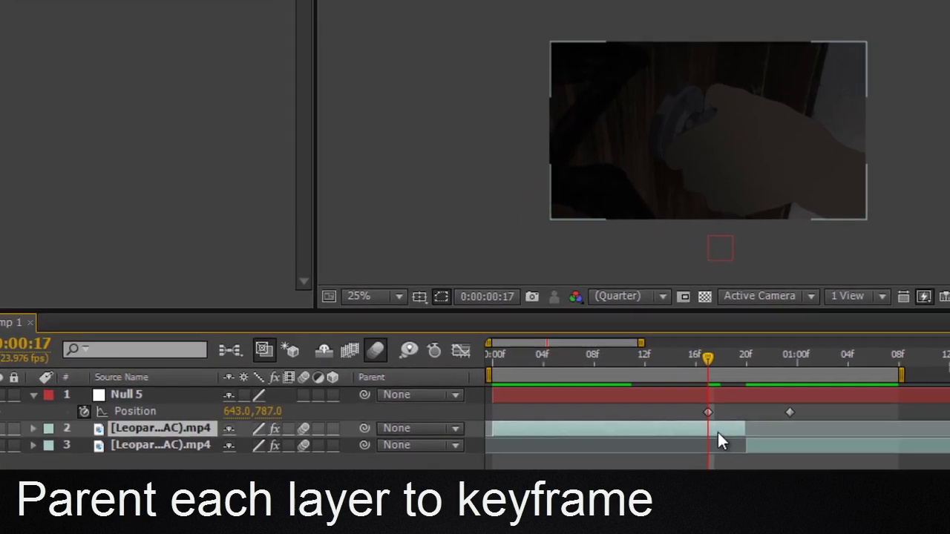
pyautogui.moveTo(376, 431); pyautogui.dragTo(217, 401)
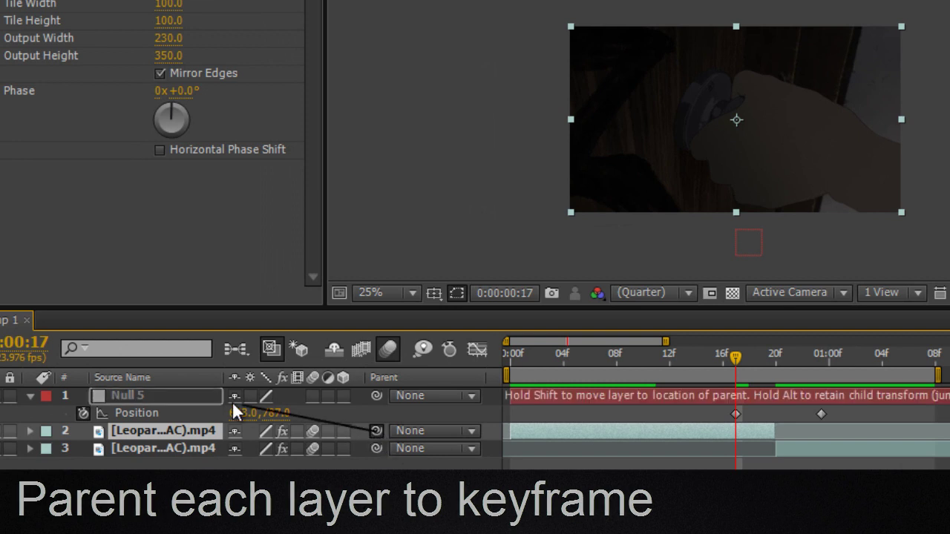
pyautogui.press('k')
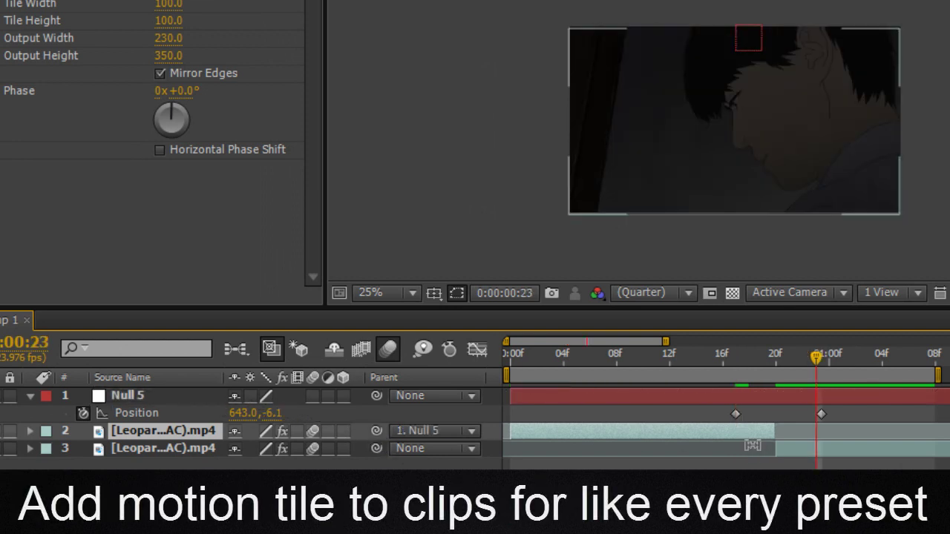
pyautogui.click(791, 447)
pyautogui.moveTo(377, 449); pyautogui.dragTo(208, 397)
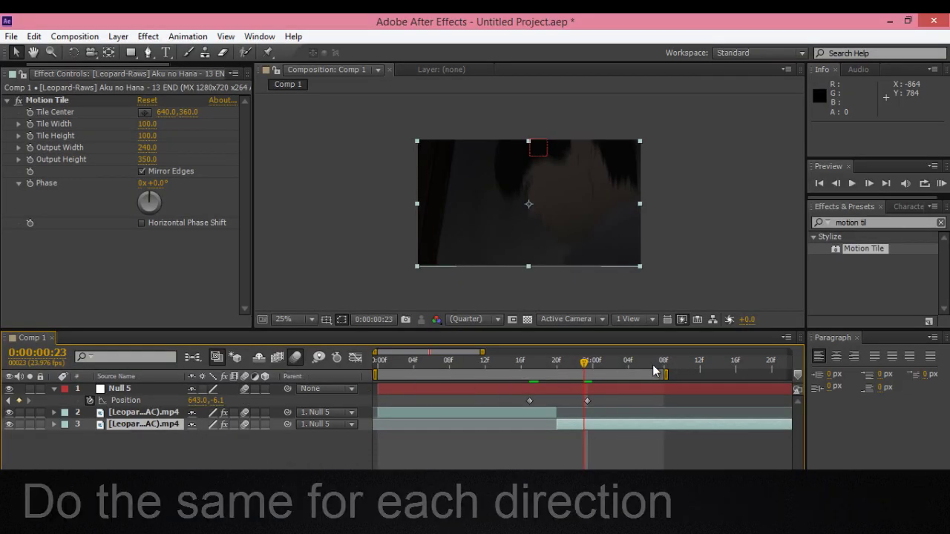
# Preview the slide-down transition, then scrub from 1:06 back to 0:15
pyautogui.click(939, 183)
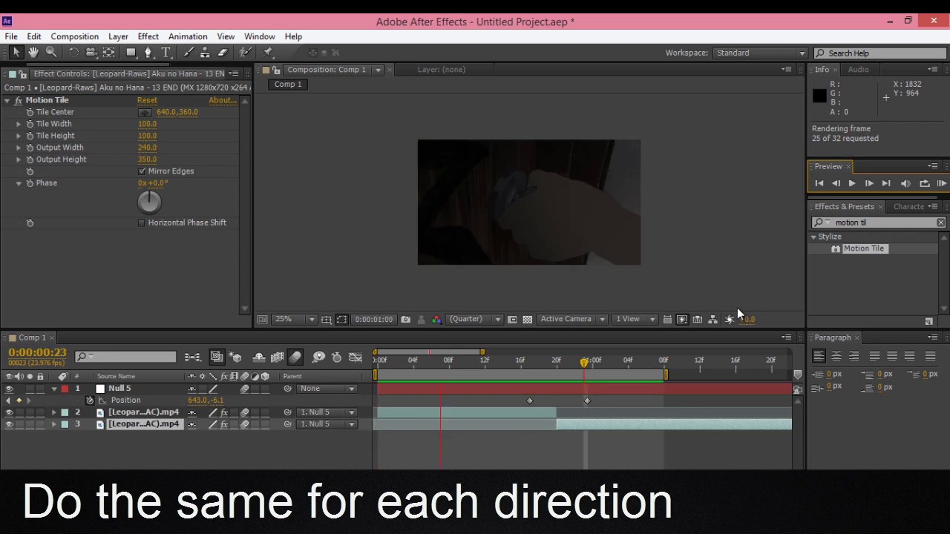
pyautogui.click(673, 354)
pyautogui.click(646, 360)
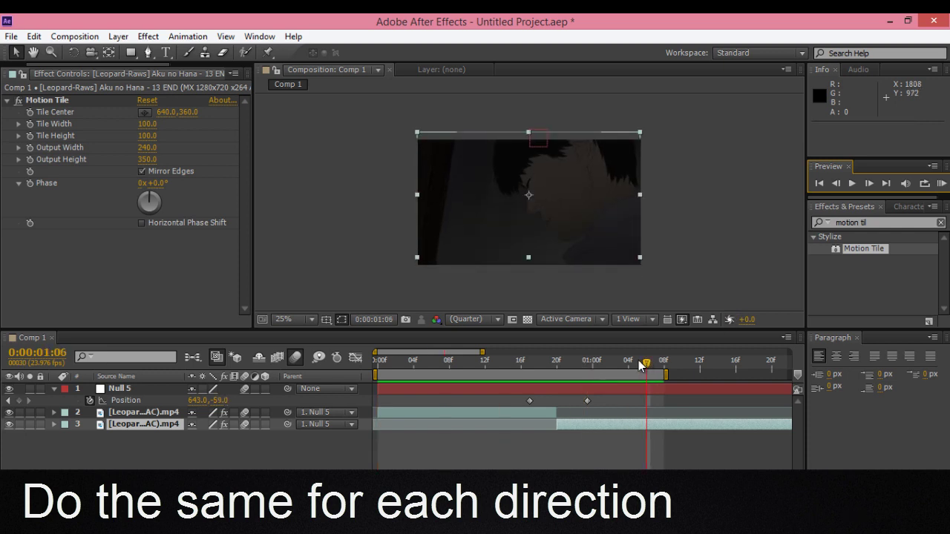
pyautogui.moveTo(638, 360)
pyautogui.mouseDown()
pyautogui.moveTo(514, 399)
pyautogui.moveTo(586, 404)
pyautogui.mouseUp()
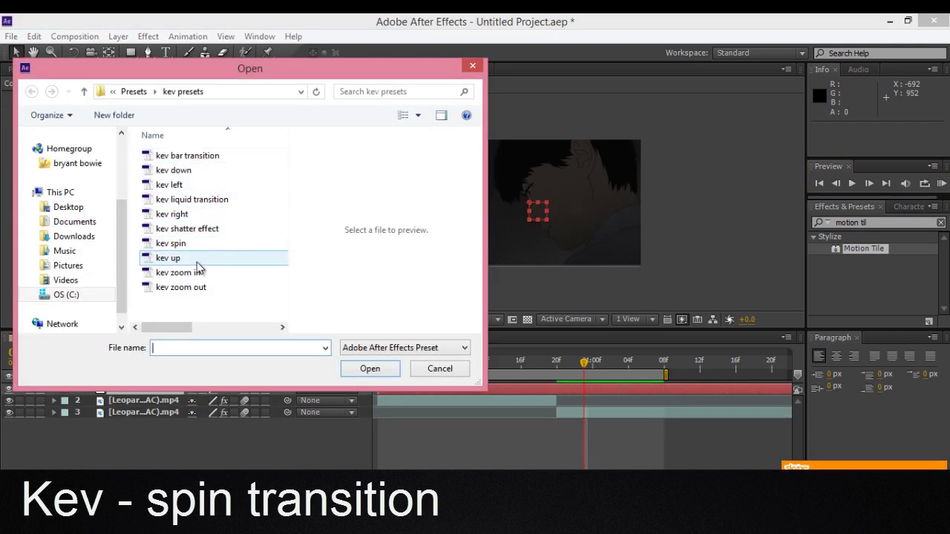
# Apply the kev spin preset and move both Rotation keyframes earlier
pyautogui.click(190, 244)
pyautogui.click(368, 369)
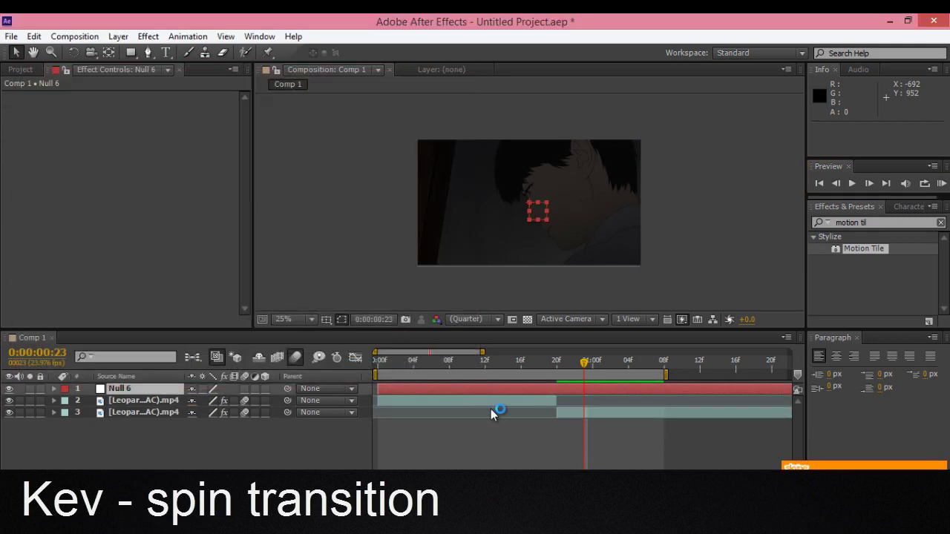
pyautogui.press('u')
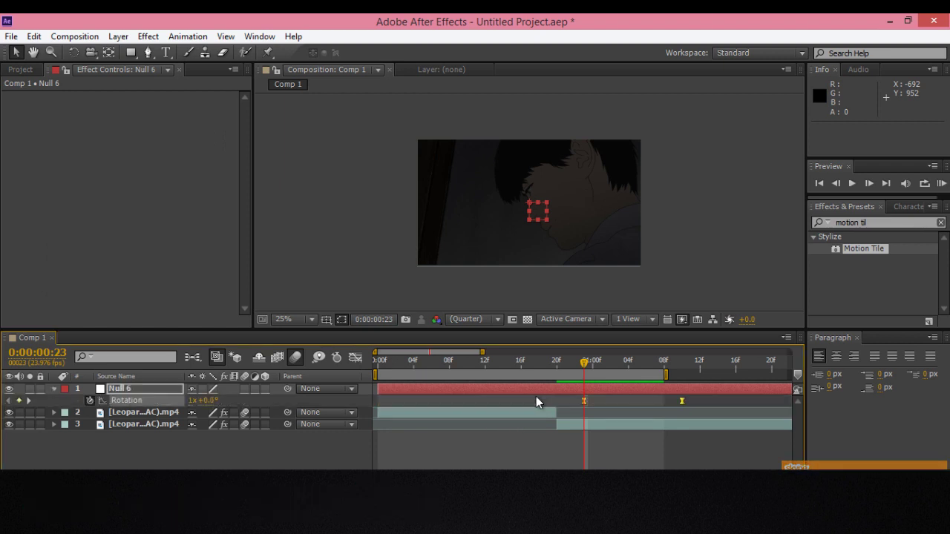
pyautogui.moveTo(681, 401); pyautogui.dragTo(597, 421)
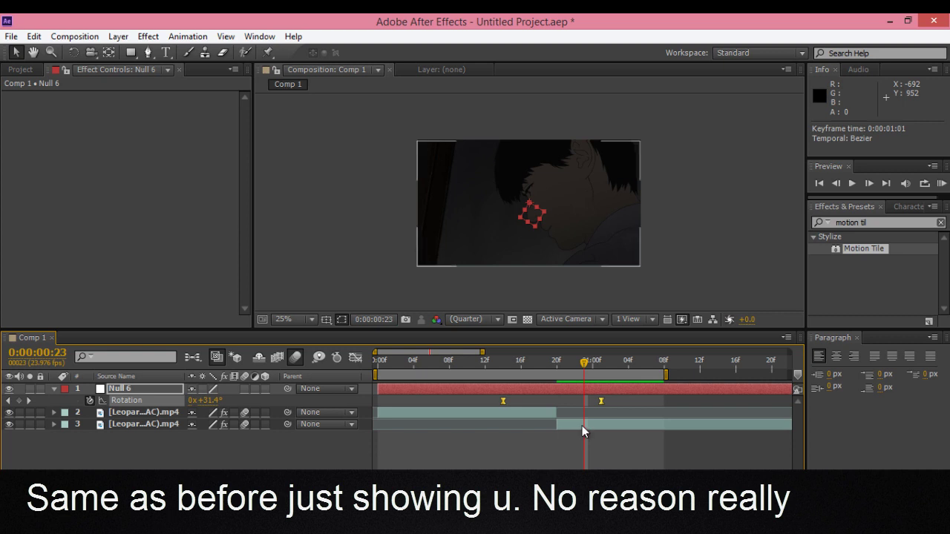
# Parent the second and third clip layers to Null 6
pyautogui.press('j')
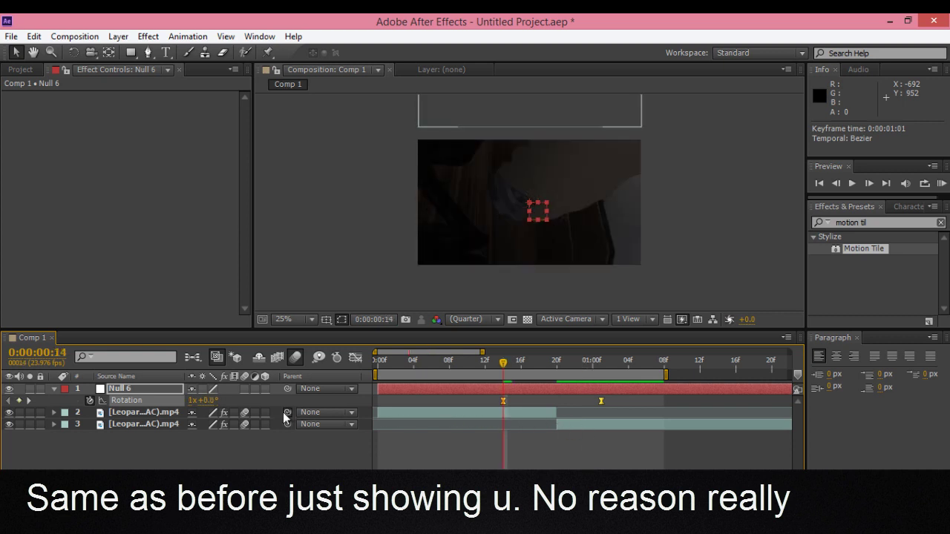
pyautogui.moveTo(286, 412); pyautogui.dragTo(178, 393)
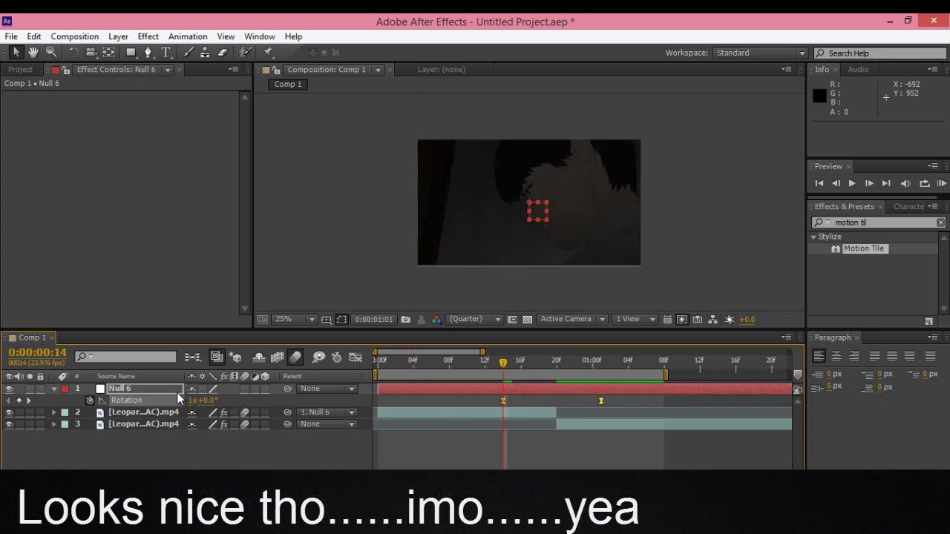
pyautogui.moveTo(287, 424); pyautogui.dragTo(174, 390)
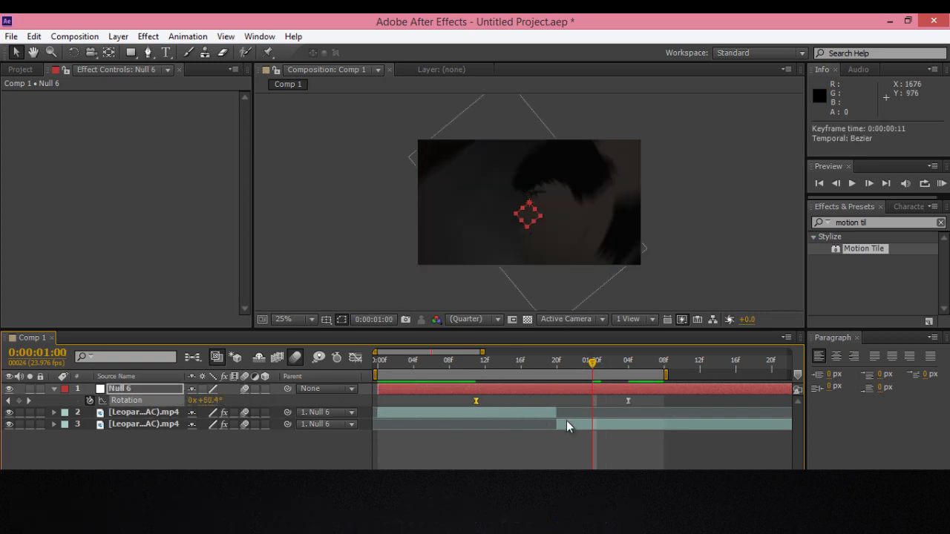
pyautogui.click(569, 426)
pyautogui.click(906, 183)
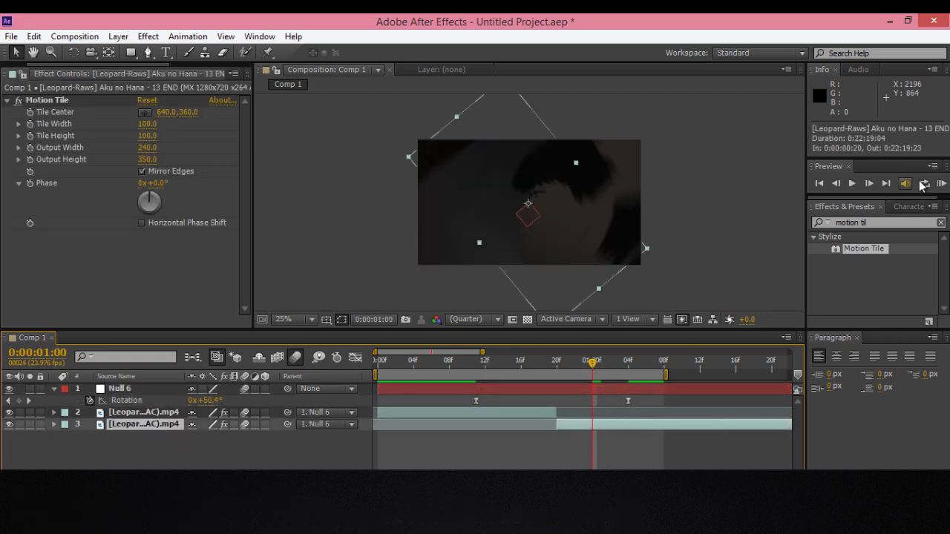
pyautogui.click(939, 184)
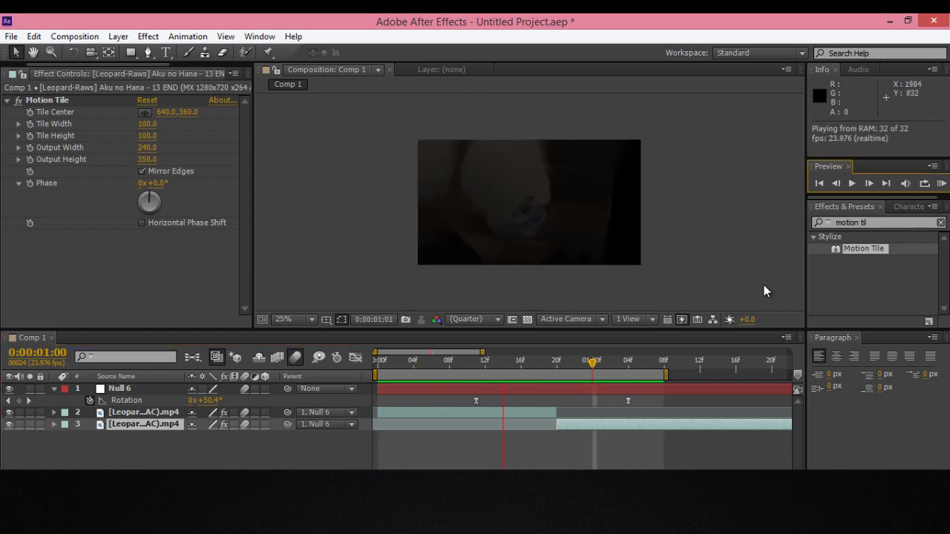
pyautogui.click(619, 363)
pyautogui.moveTo(603, 365)
pyautogui.mouseDown()
pyautogui.moveTo(577, 380)
pyautogui.moveTo(631, 374)
pyautogui.mouseUp()
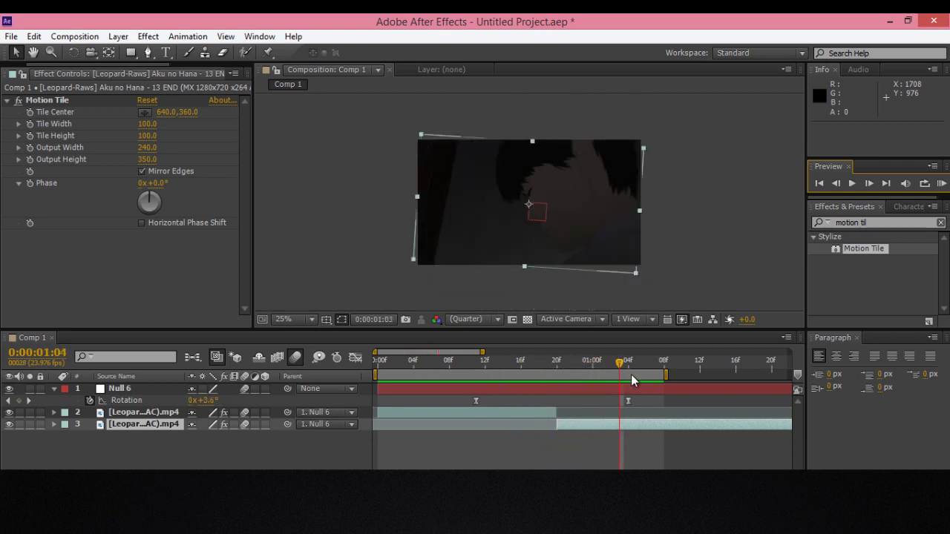
# Add a pure red full-frame solid layer and move the current time to frame 12
pyautogui.rightClick(334, 438)
pyautogui.moveTo(526, 299)
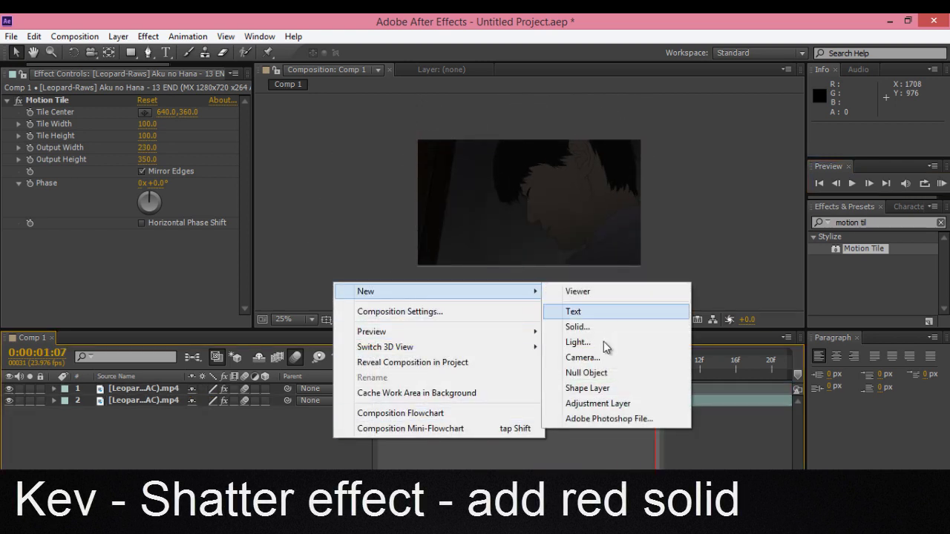
pyautogui.click(599, 326)
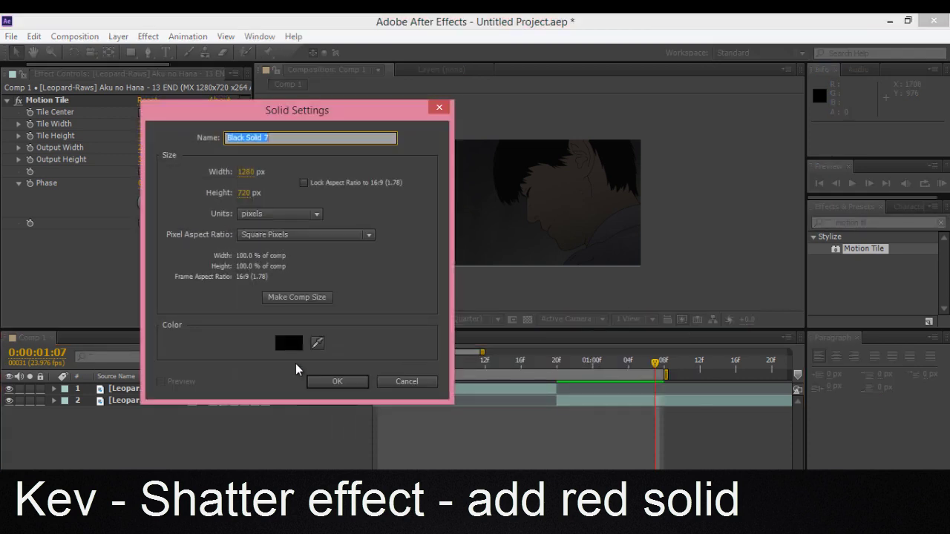
pyautogui.click(289, 343)
pyautogui.click(235, 306)
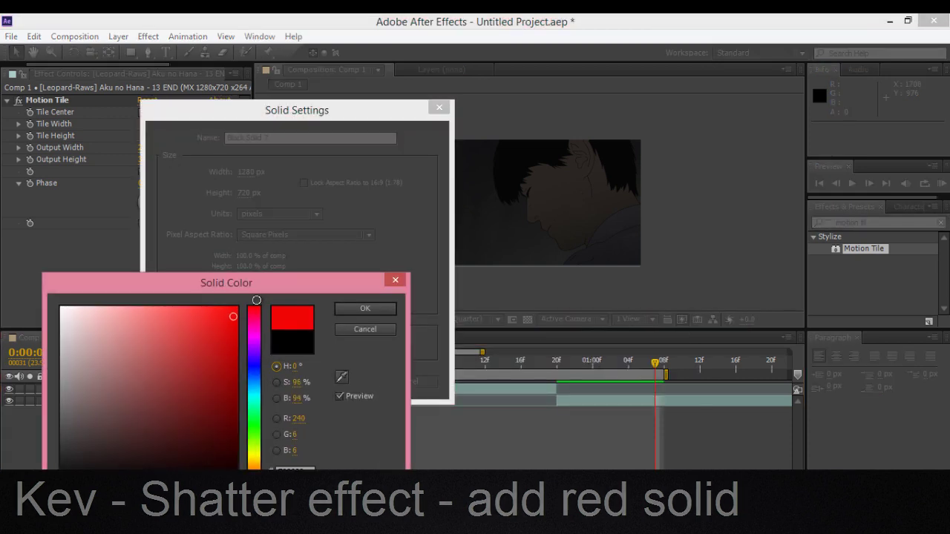
pyautogui.click(387, 311)
pyautogui.click(330, 383)
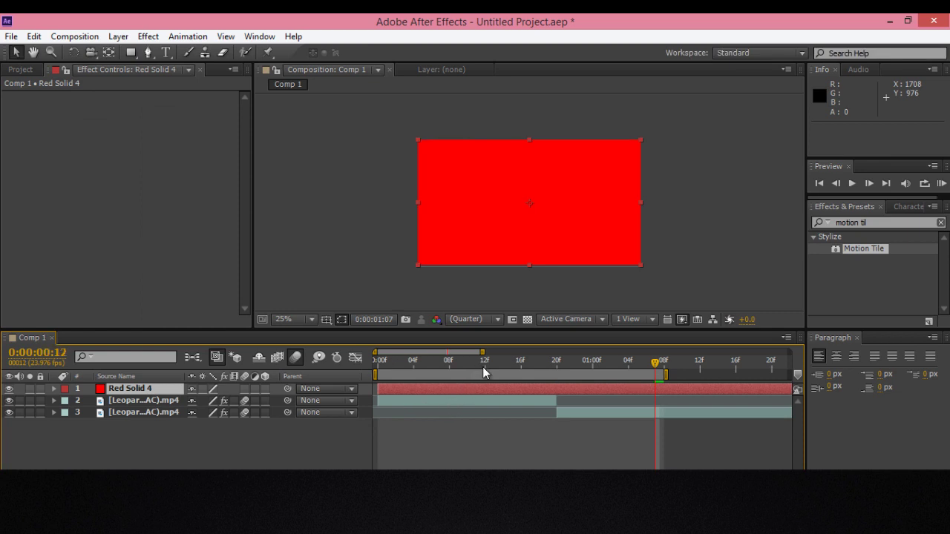
pyautogui.click(486, 368)
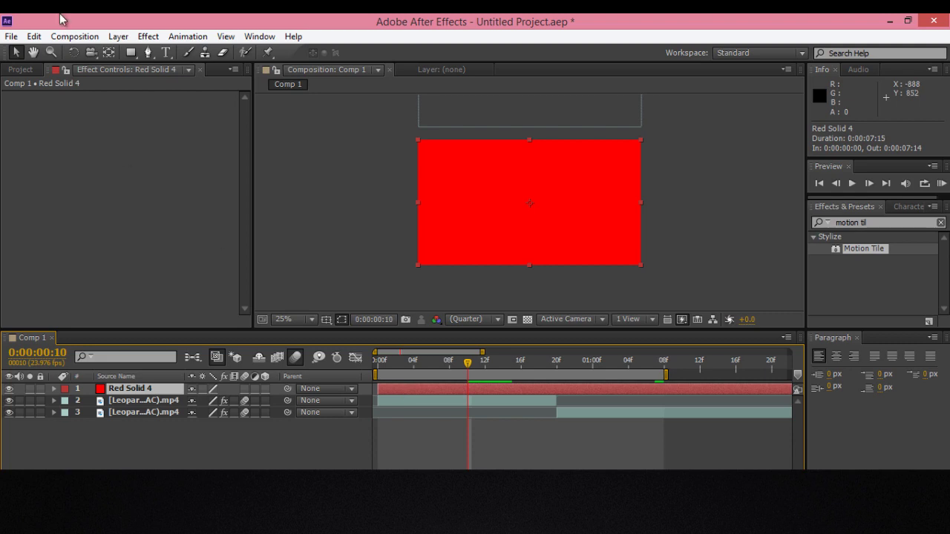
# Apply the kev shatter effect preset to Red Solid 4
pyautogui.click(188, 37)
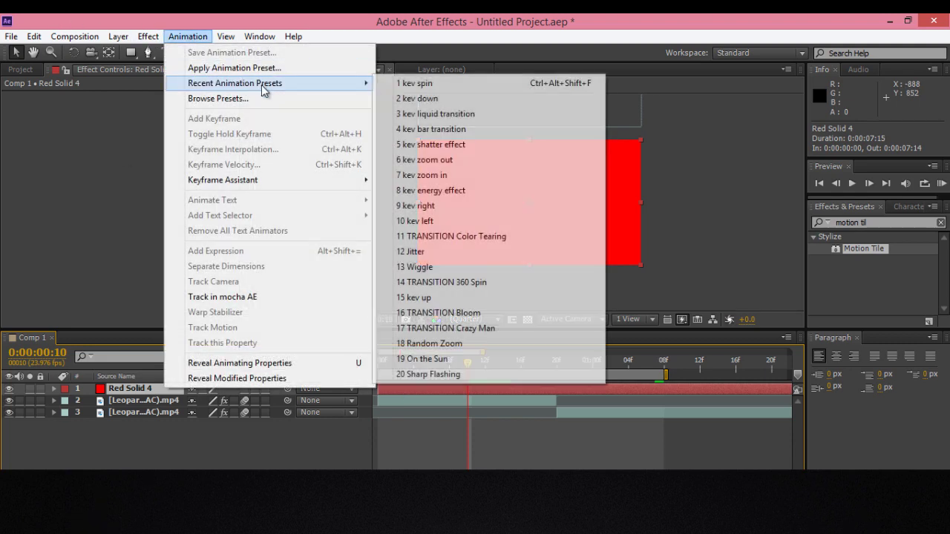
pyautogui.click(253, 68)
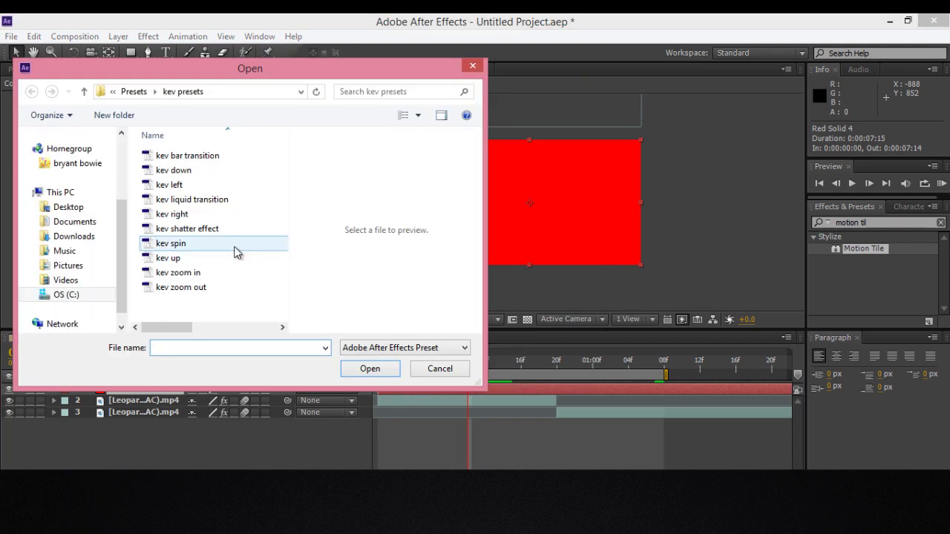
pyautogui.click(199, 231)
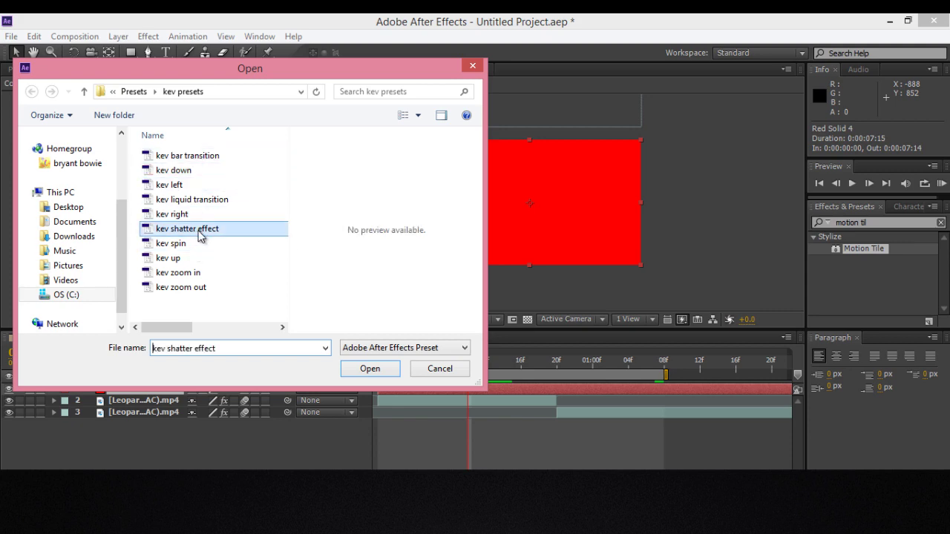
pyautogui.click(369, 369)
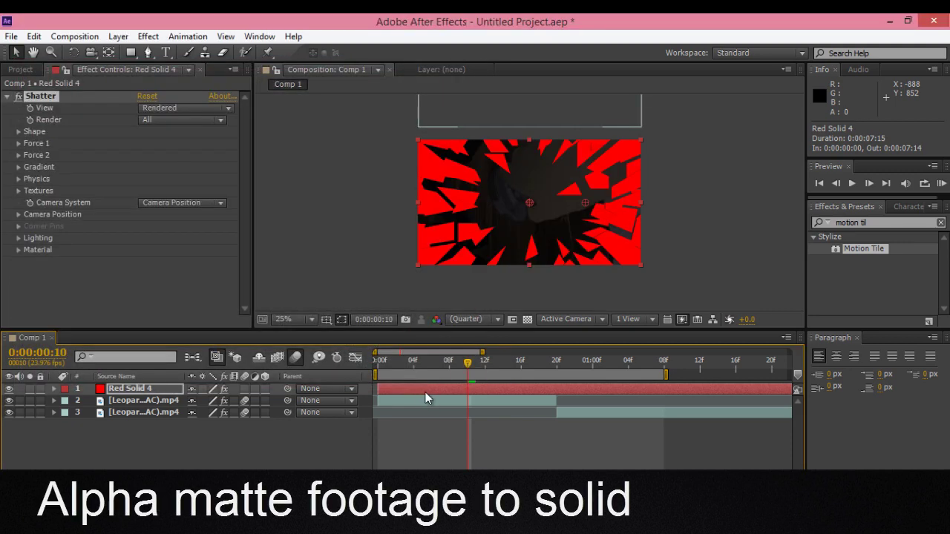
# At frame 2, set the first clip's Track Matte to Alpha Matte 'Red Solid 4'
pyautogui.click(396, 366)
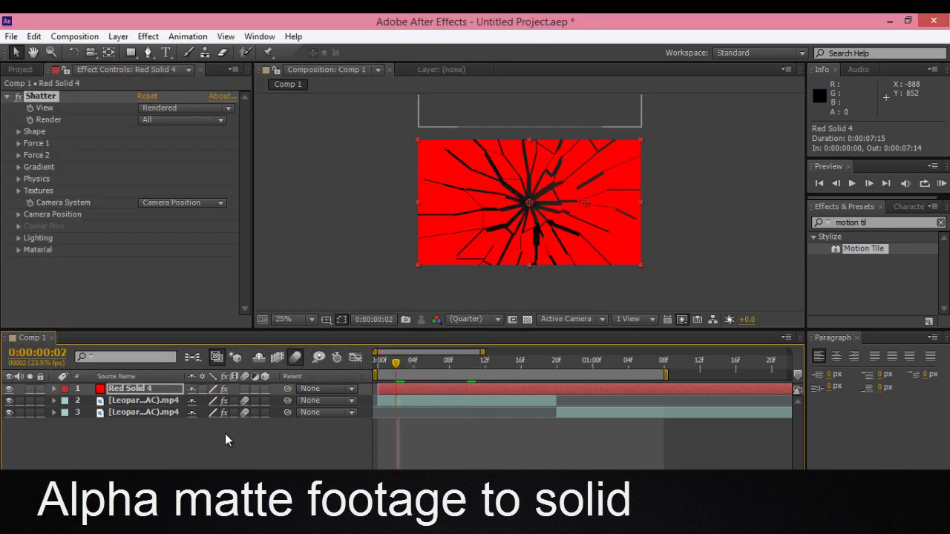
pyautogui.press('F4')
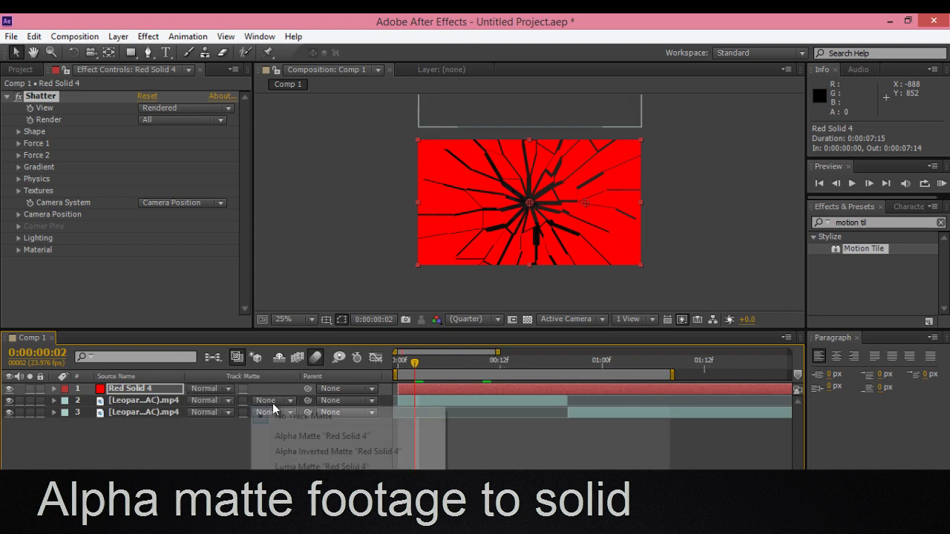
pyautogui.click(272, 402)
pyautogui.click(290, 438)
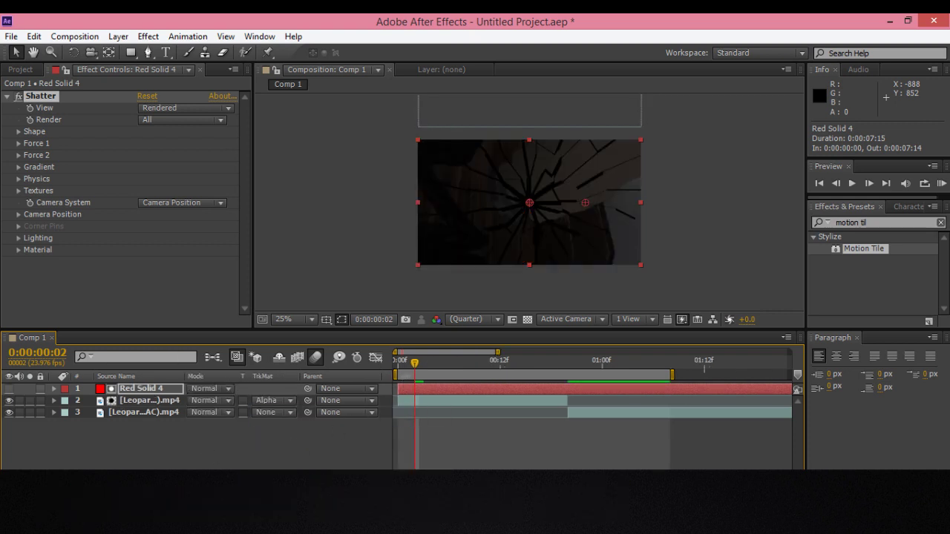
# Preview the shatter transition and pick the kev bar transition preset
pyautogui.moveTo(454, 364); pyautogui.dragTo(399, 392)
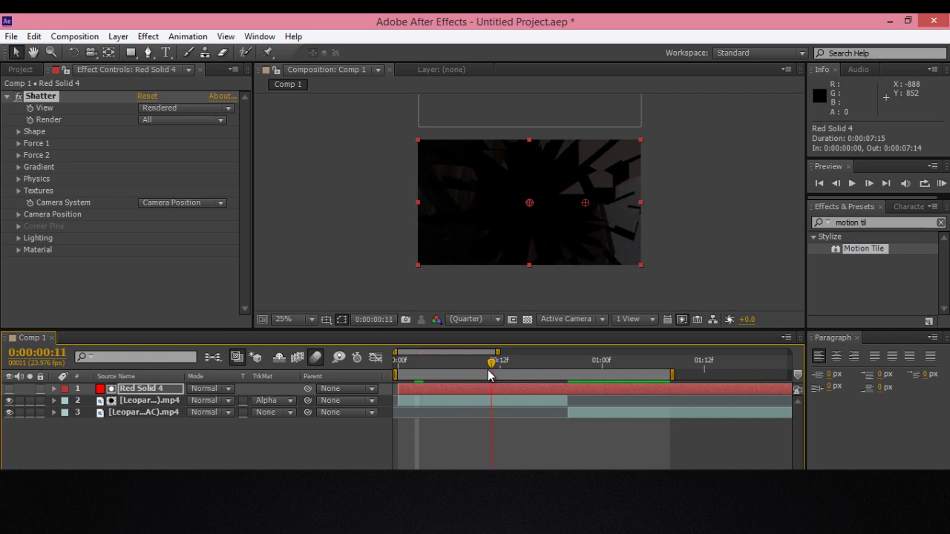
pyautogui.press('space')
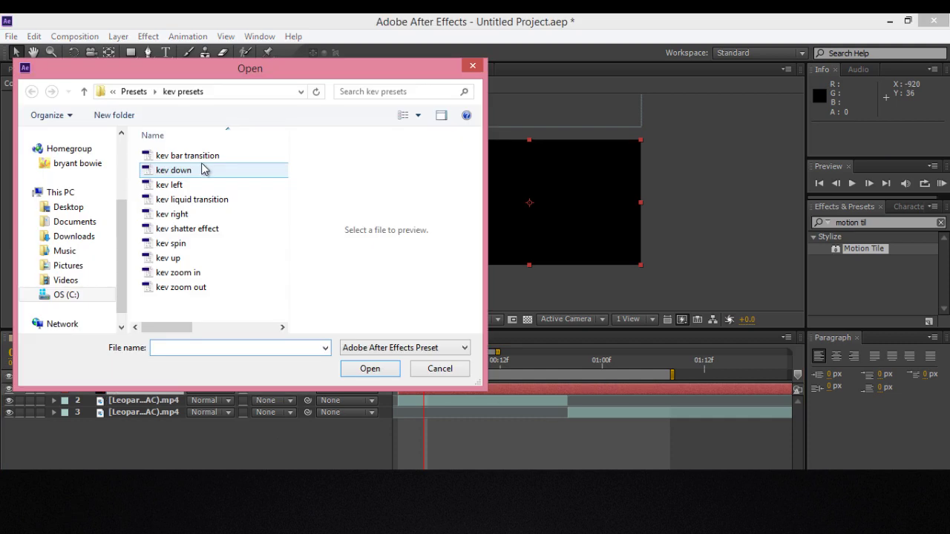
pyautogui.click(205, 157)
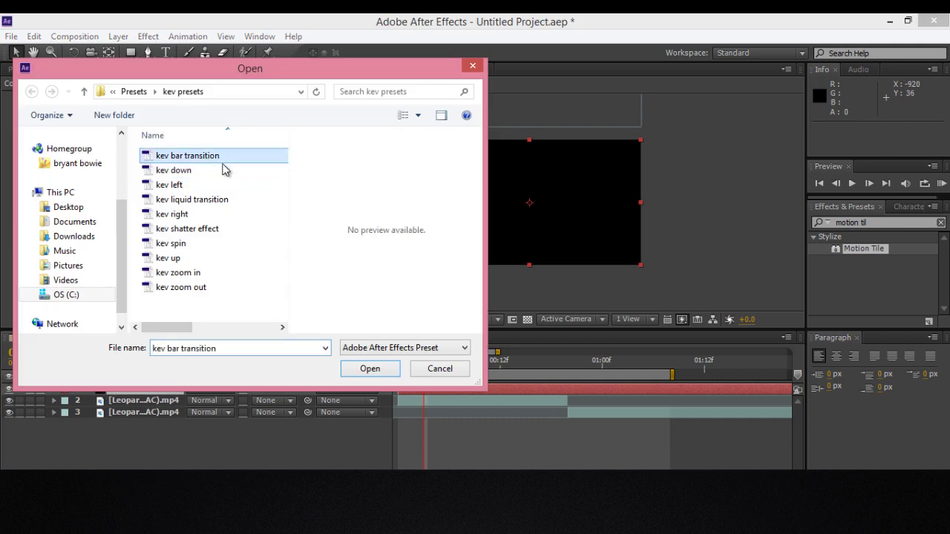
# Apply kev bar transition, check its CC Jaws keyframes, and move the lower clip above the other
pyautogui.click(396, 371)
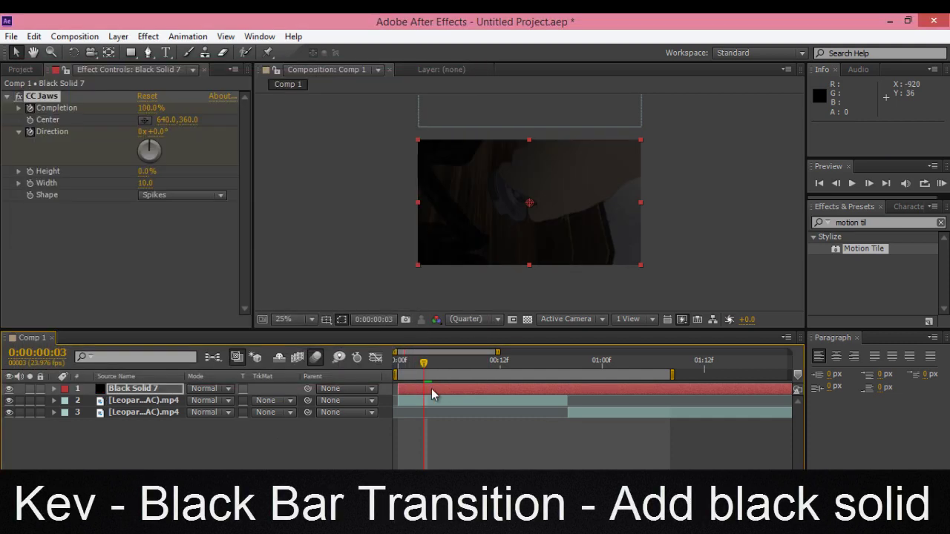
pyautogui.press('u')
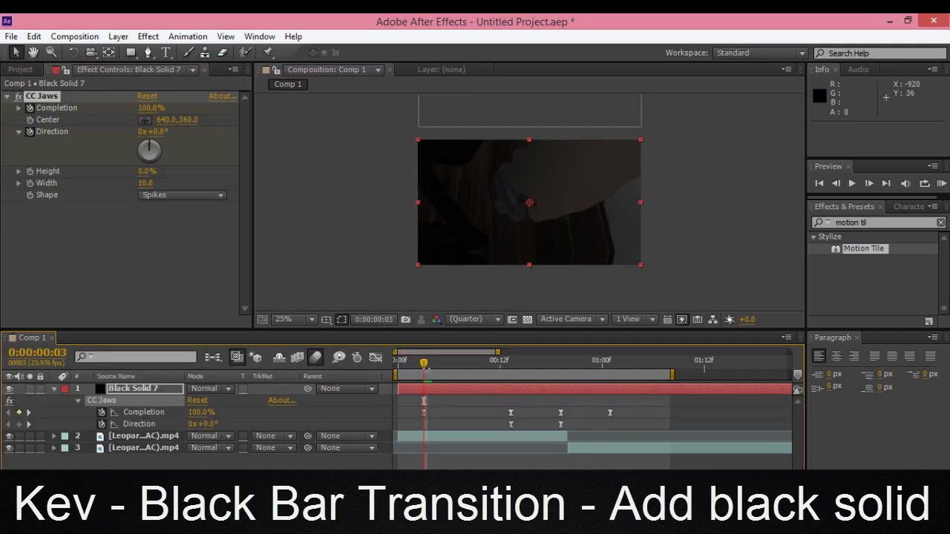
pyautogui.moveTo(450, 367)
pyautogui.mouseDown()
pyautogui.moveTo(597, 390)
pyautogui.moveTo(529, 414)
pyautogui.moveTo(550, 422)
pyautogui.mouseUp()
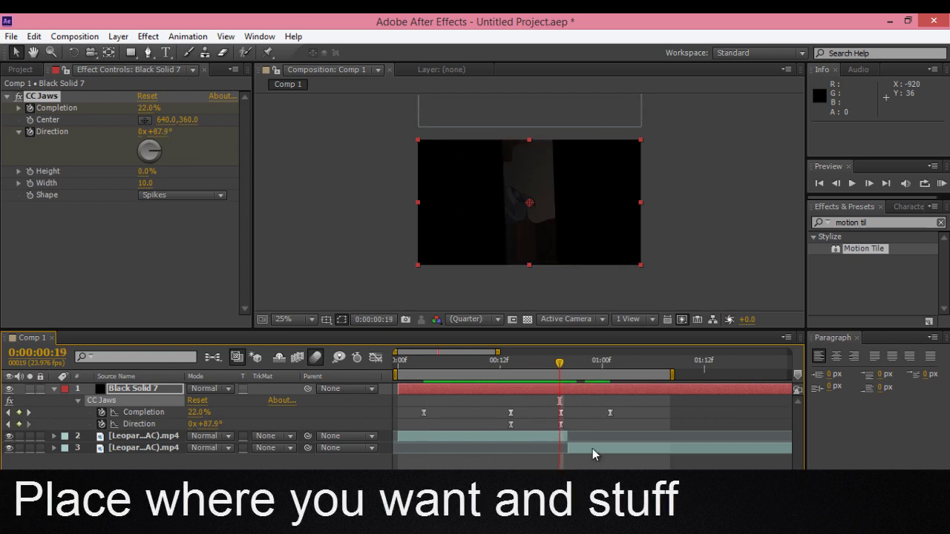
pyautogui.moveTo(146, 449); pyautogui.dragTo(145, 436)
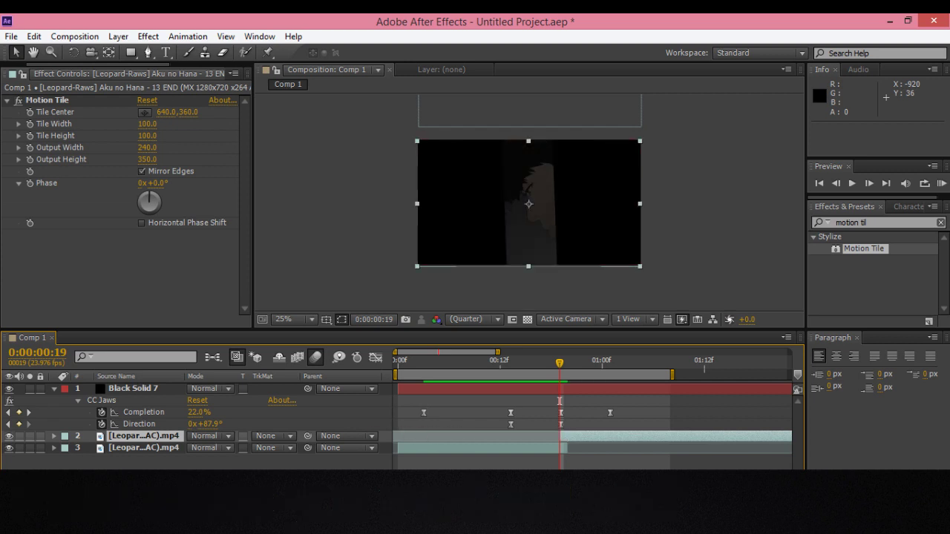
pyautogui.press('F4')
# Preview the transitions and nudge the top clip to start at frame 20
pyautogui.click(246, 388)
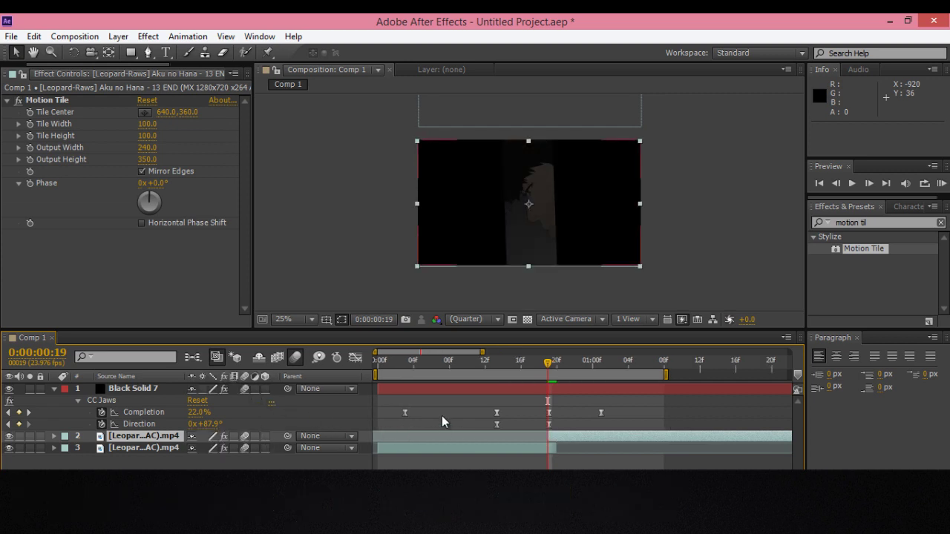
pyautogui.click(944, 183)
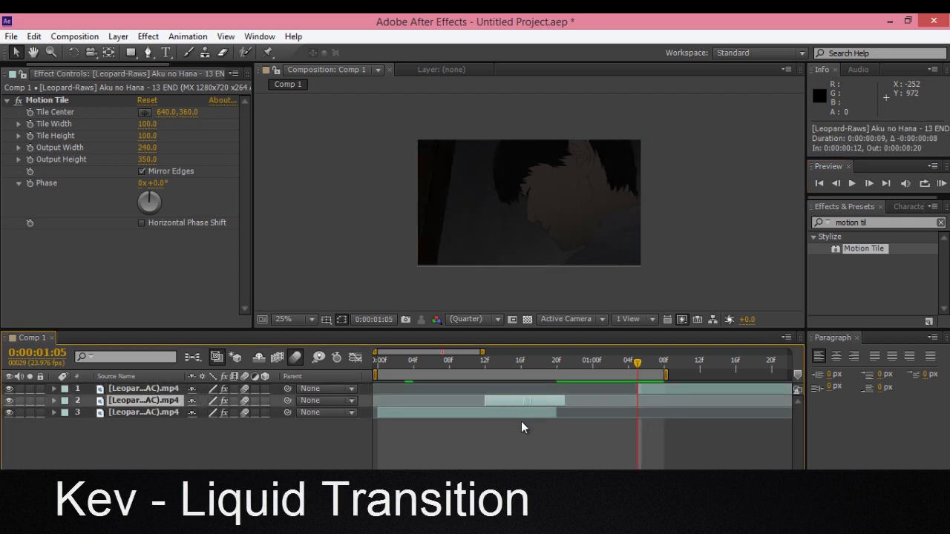
pyautogui.hotkey('alt', 'pageup')
pyautogui.moveTo(675, 389); pyautogui.dragTo(592, 422)
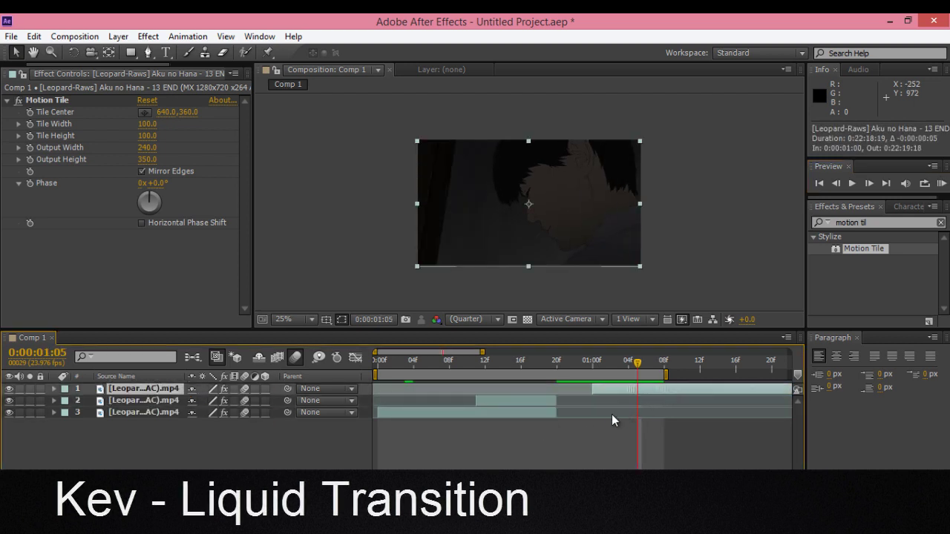
# Move the 20f clip to the bottom, select the top clip, and go to frame 15
pyautogui.moveTo(168, 389); pyautogui.dragTo(170, 416)
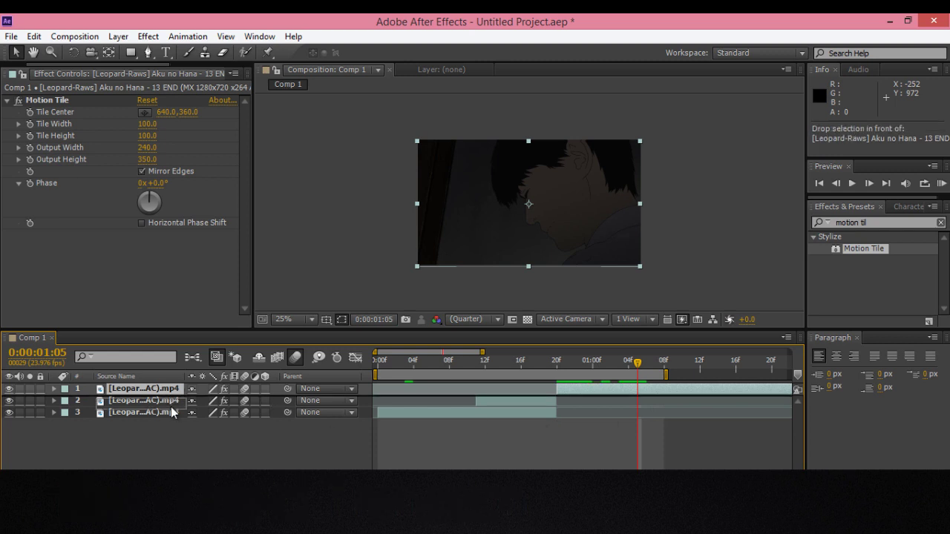
pyautogui.click(508, 388)
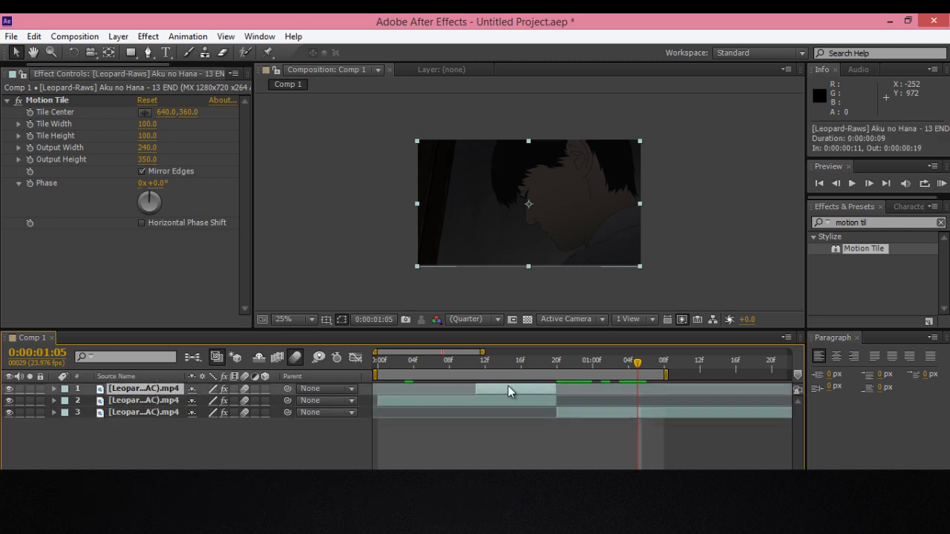
pyautogui.click(512, 362)
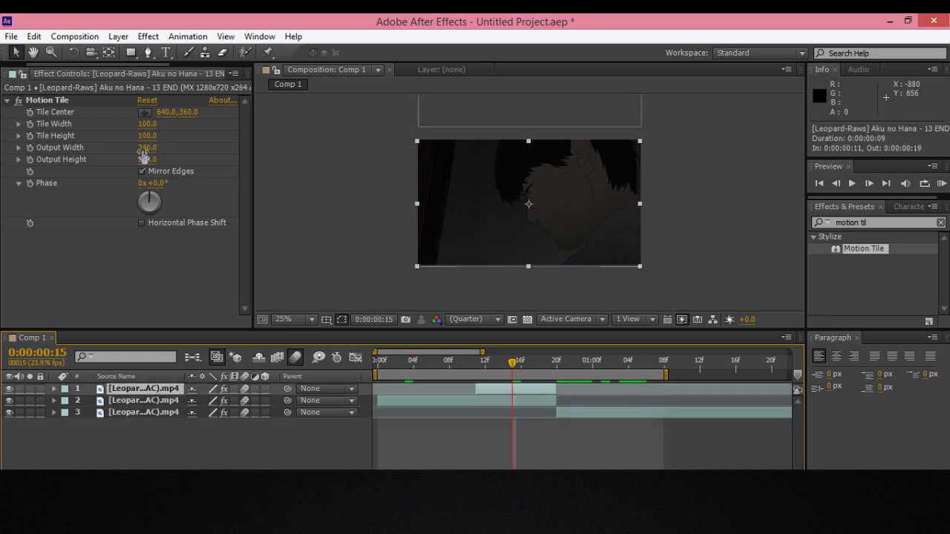
# Apply the kev liquid transition preset to the top clip
pyautogui.click(188, 37)
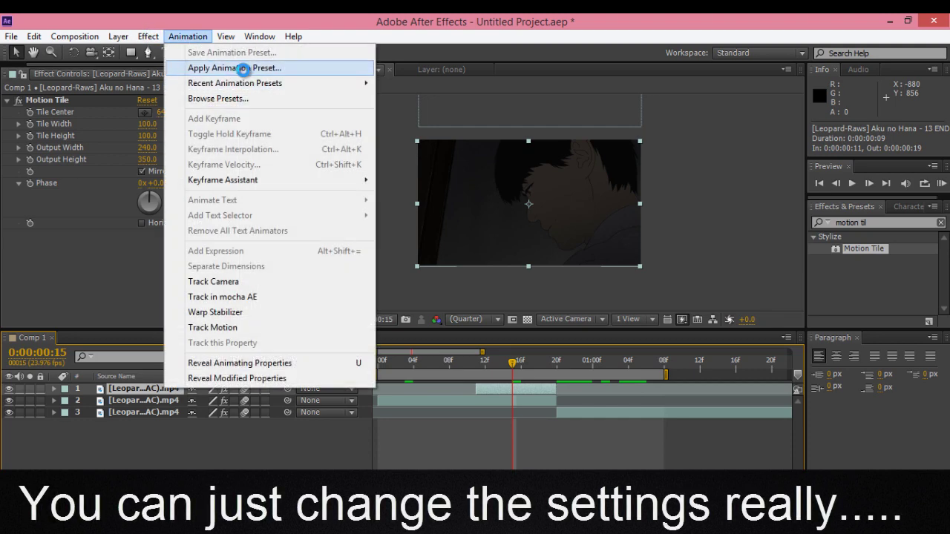
pyautogui.click(300, 202)
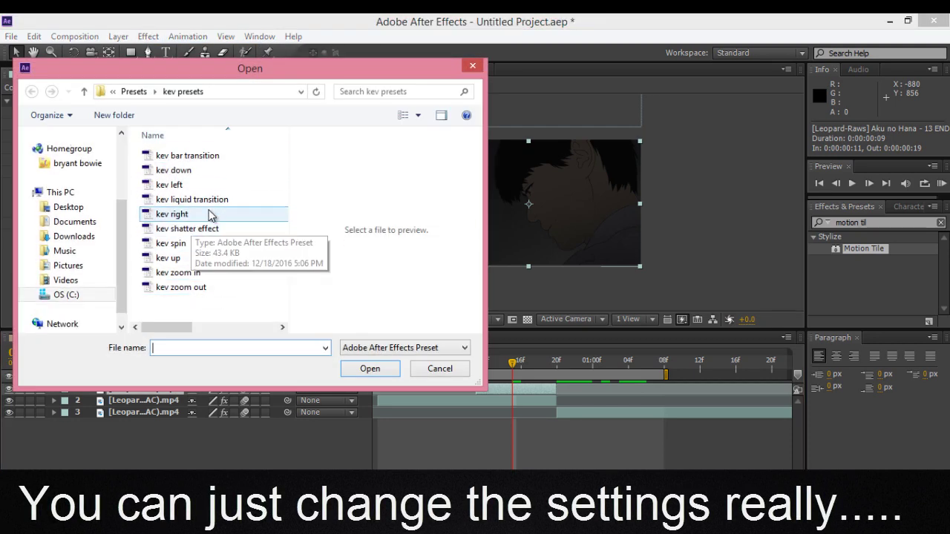
pyautogui.click(219, 207)
pyautogui.click(385, 375)
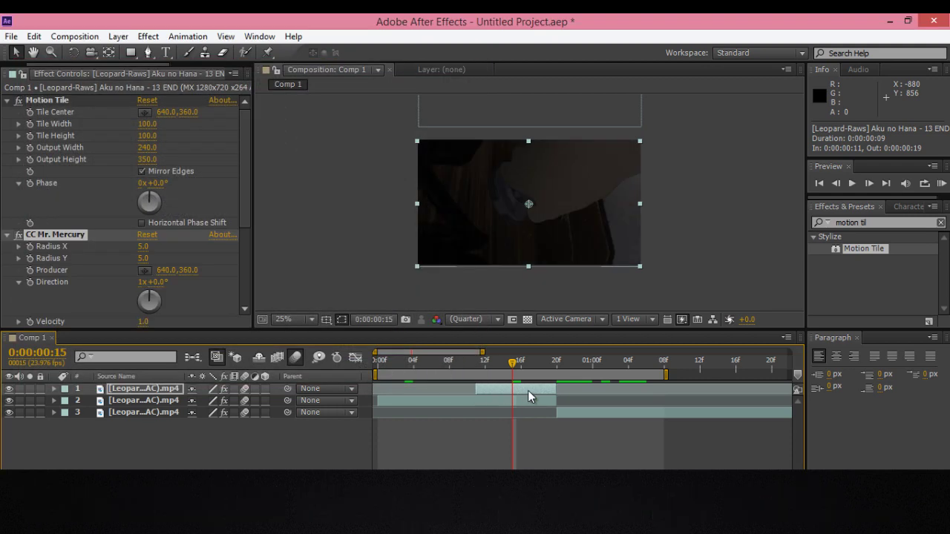
# Move the blob keyframes to the clip's start and end, then scrub from frame 8 to check
pyautogui.press('u')
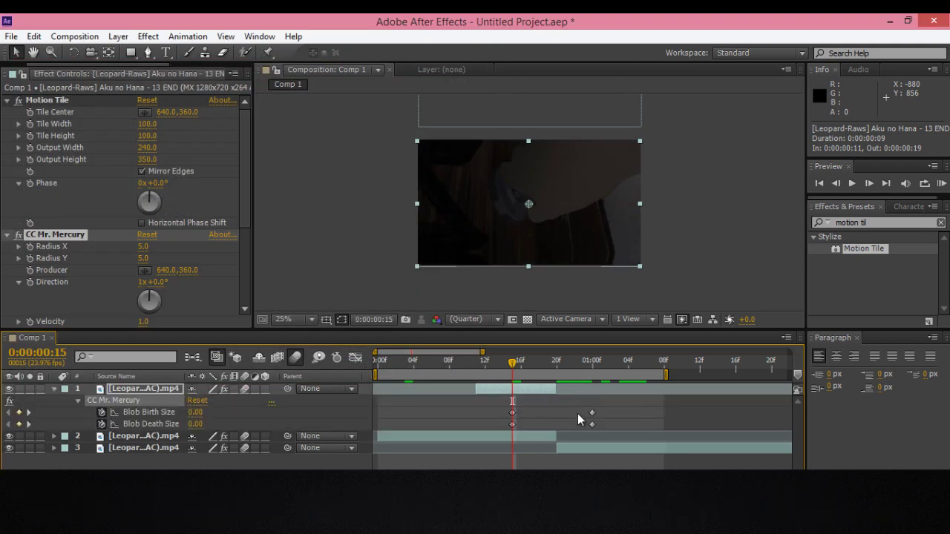
pyautogui.moveTo(613, 405); pyautogui.dragTo(499, 433)
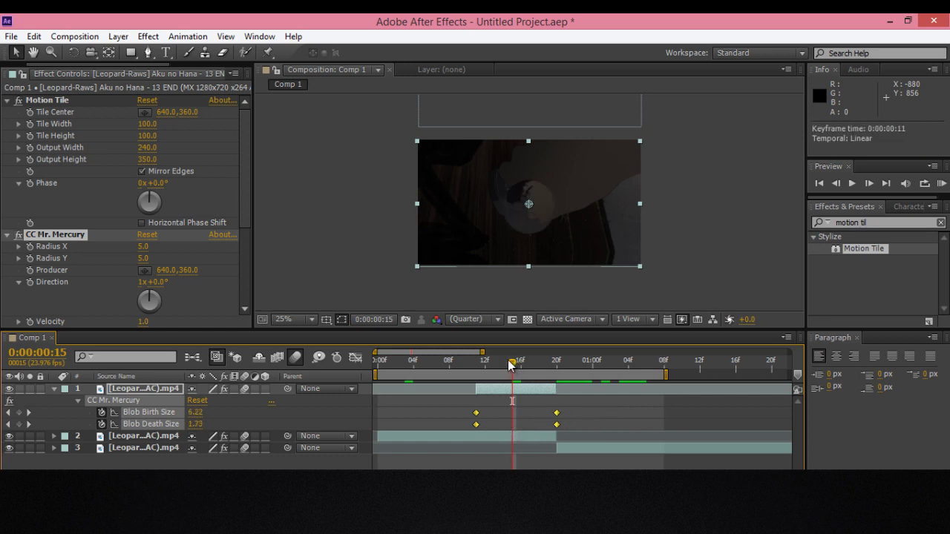
pyautogui.click(510, 434)
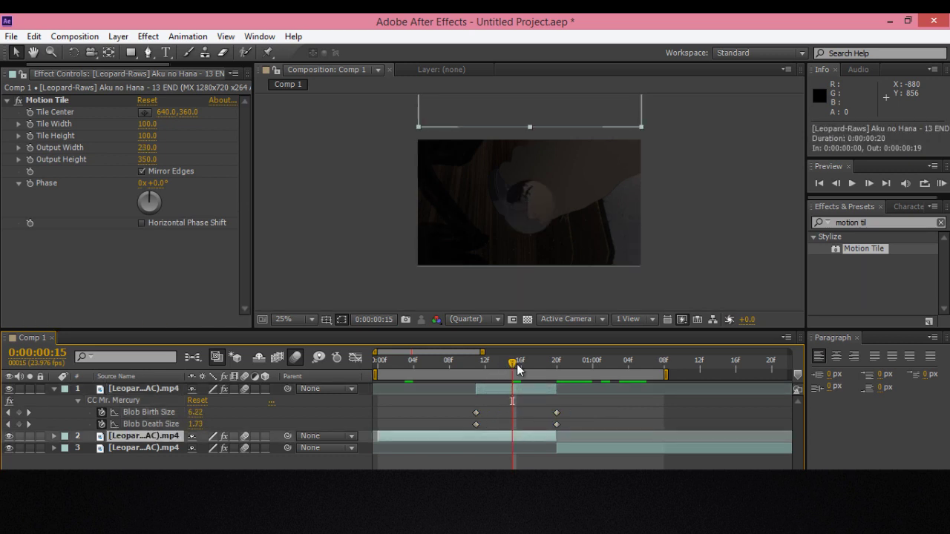
pyautogui.moveTo(518, 369); pyautogui.dragTo(437, 391)
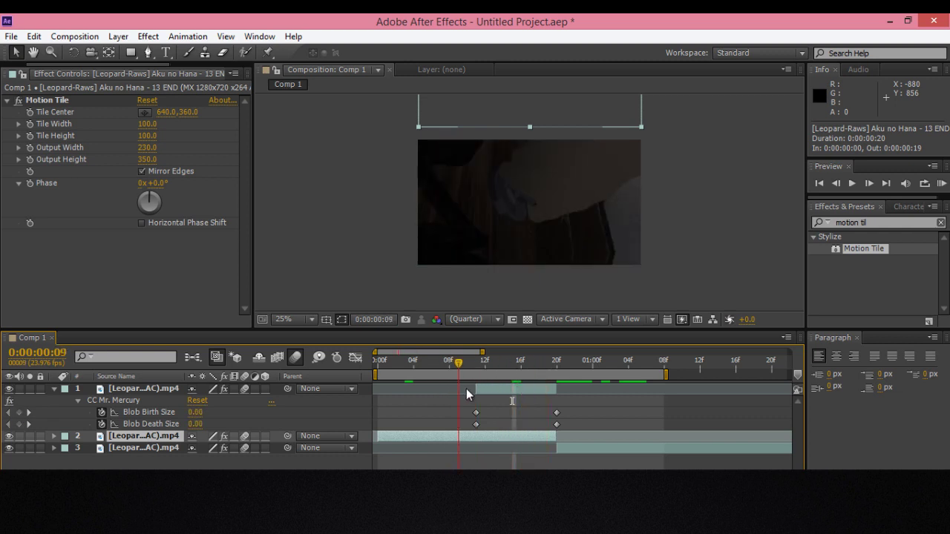
pyautogui.moveTo(522, 406)
pyautogui.mouseDown()
pyautogui.moveTo(580, 429)
pyautogui.moveTo(487, 444)
pyautogui.moveTo(523, 434)
pyautogui.mouseUp()
# Delete the liquid-transition layer and add a new adjustment layer to the comp
pyautogui.press('Delete')
pyautogui.rightClick(345, 423)
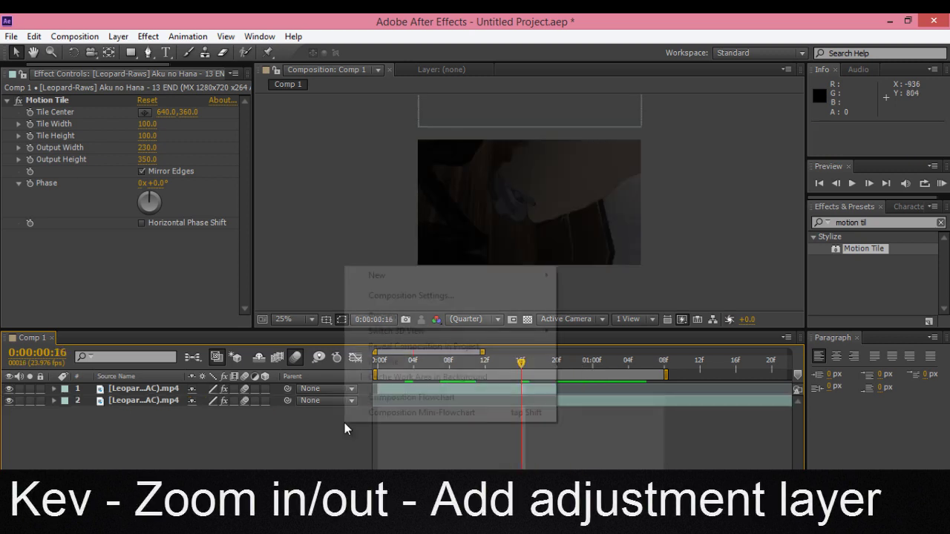
pyautogui.moveTo(450, 276)
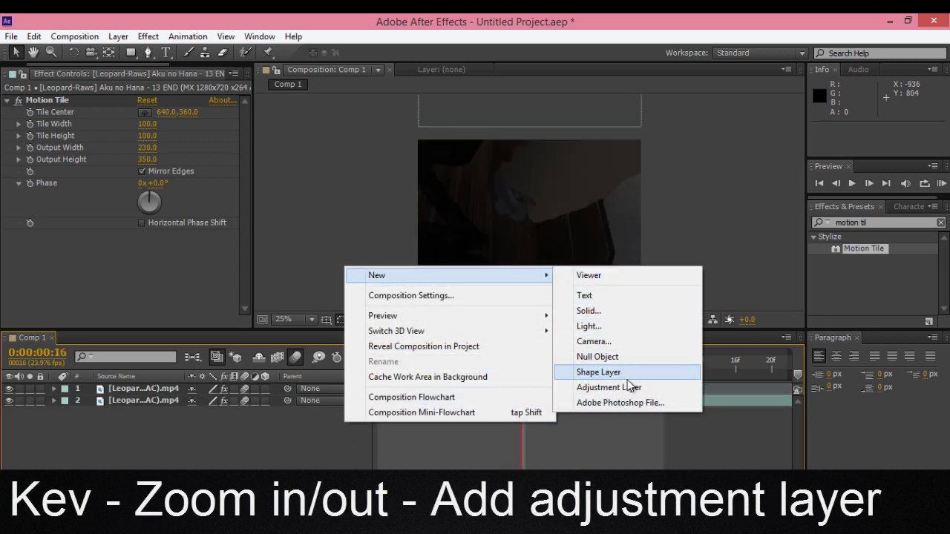
pyautogui.click(629, 387)
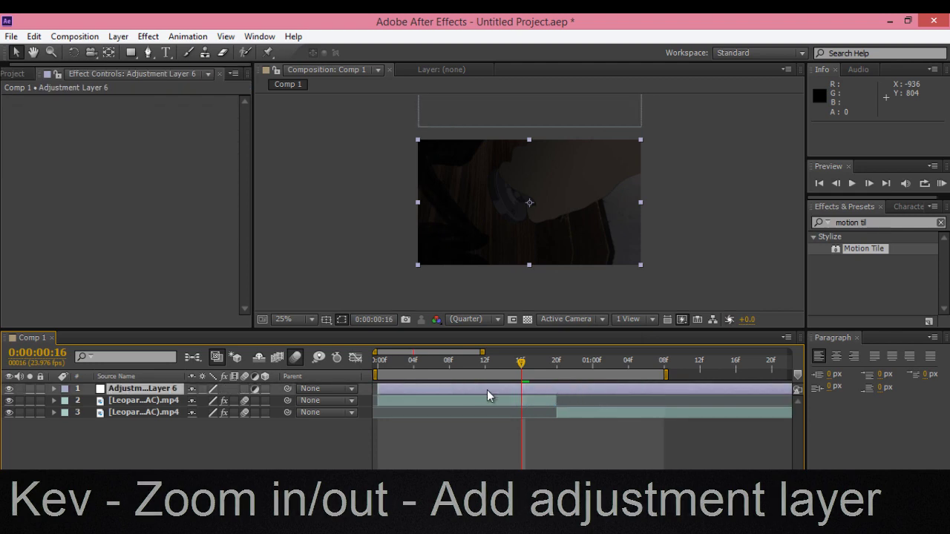
# Apply the kev zoom in animation preset to the adjustment layer
pyautogui.click(188, 36)
pyautogui.click(230, 68)
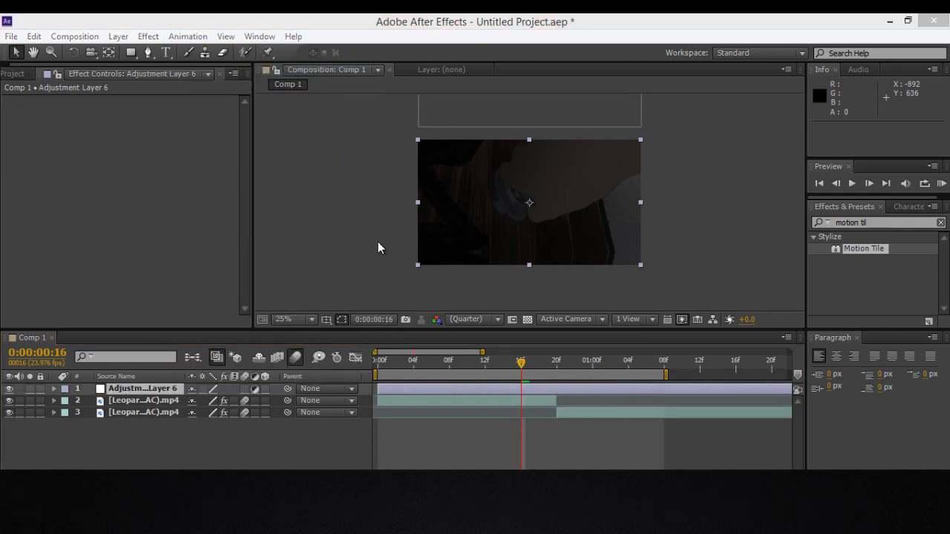
pyautogui.scroll(-2, 81, 296)
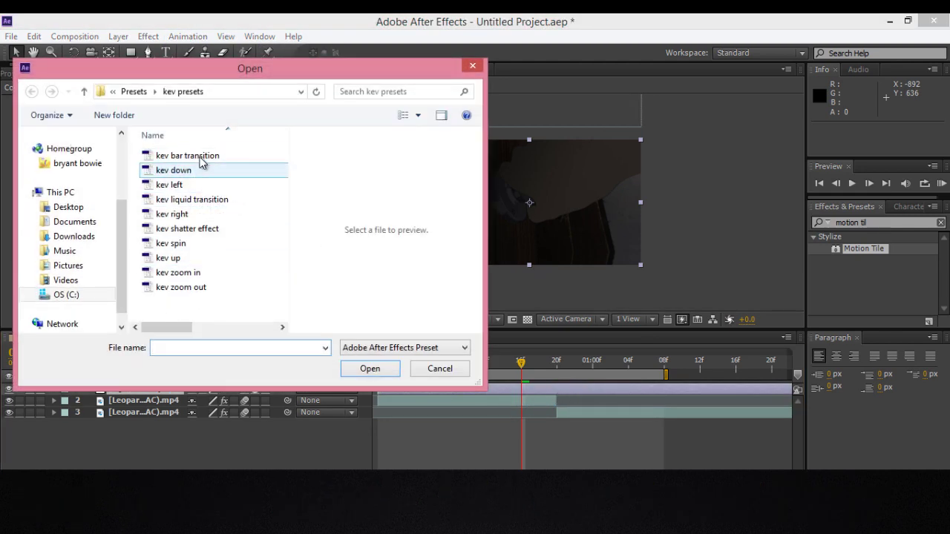
pyautogui.click(204, 272)
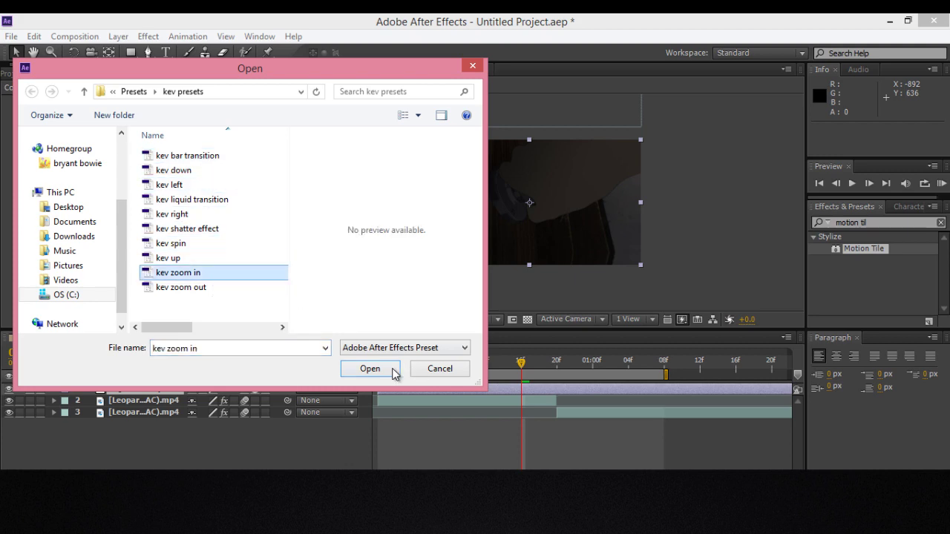
pyautogui.click(392, 369)
# Reveal the Scale keyframes and align the third keyframe with frame 20, where the second clip begins
pyautogui.press('u')
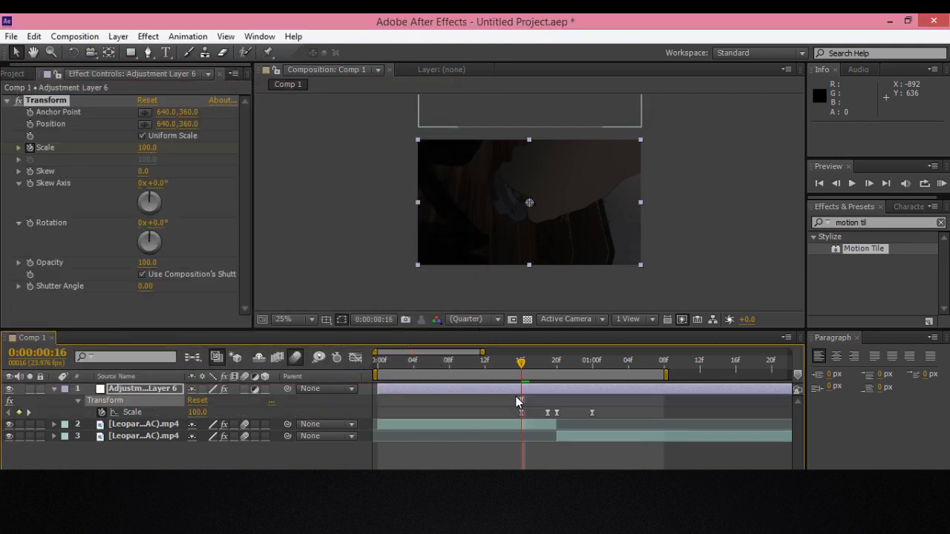
pyautogui.press('=')
pyautogui.press('=')
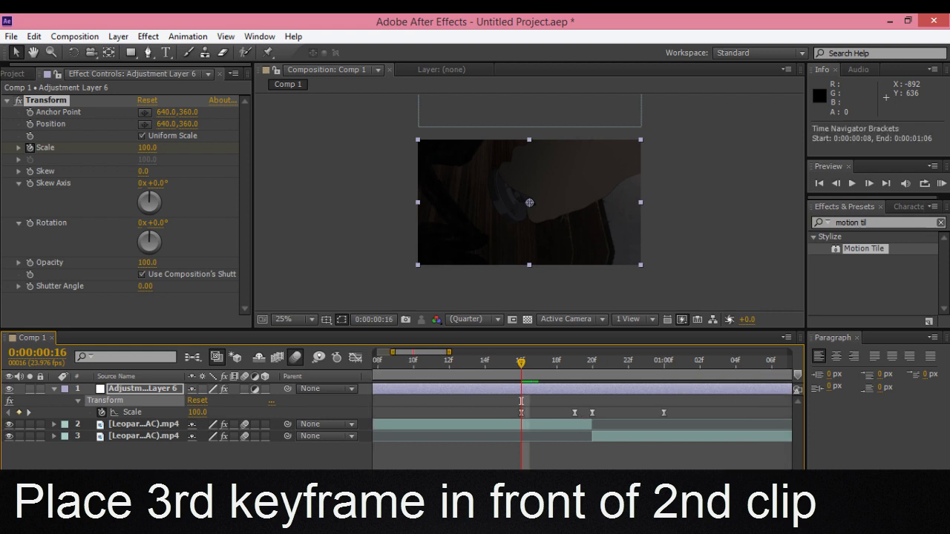
pyautogui.click(657, 370)
pyautogui.press('-')
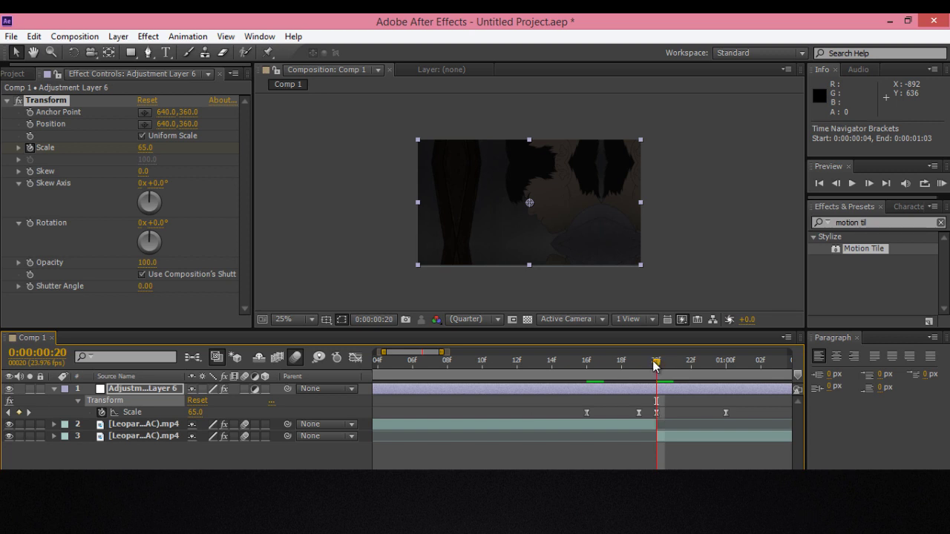
# Reselect Adjustment Layer 6, show the whole composition, and preview the zoom transition
pyautogui.click(663, 403)
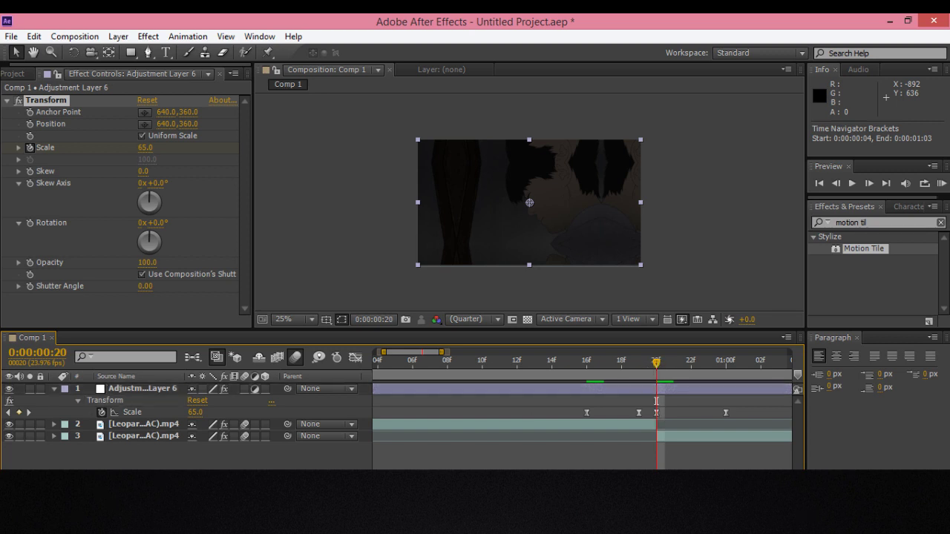
pyautogui.click(669, 387)
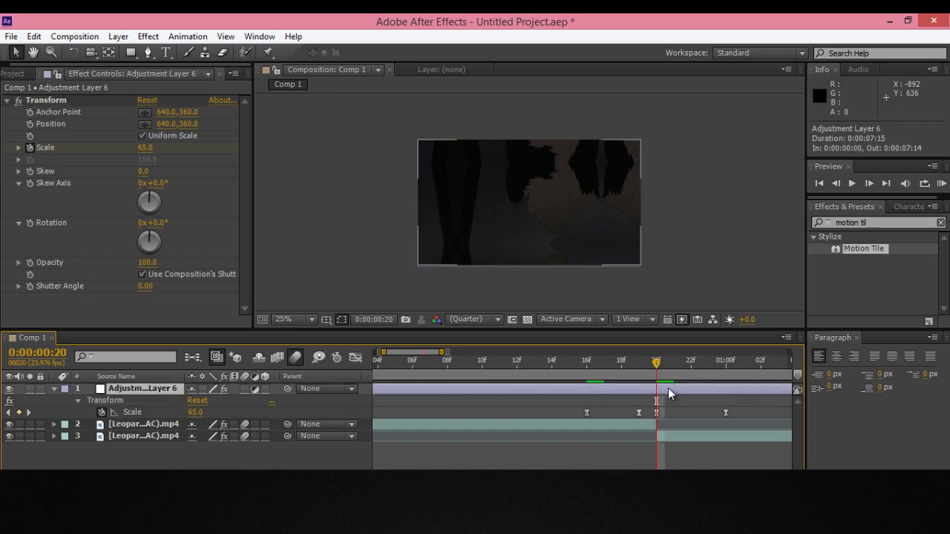
pyautogui.moveTo(441, 352); pyautogui.dragTo(458, 352)
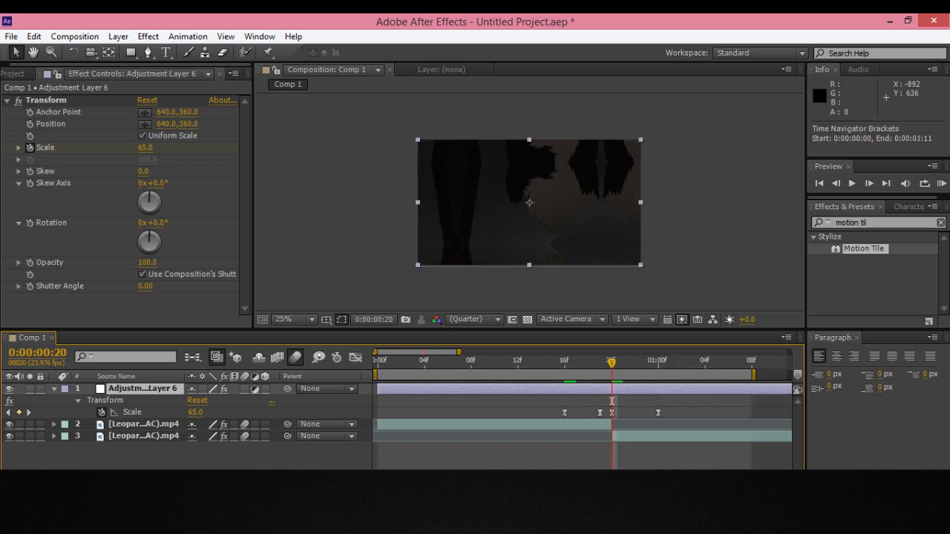
pyautogui.click(940, 184)
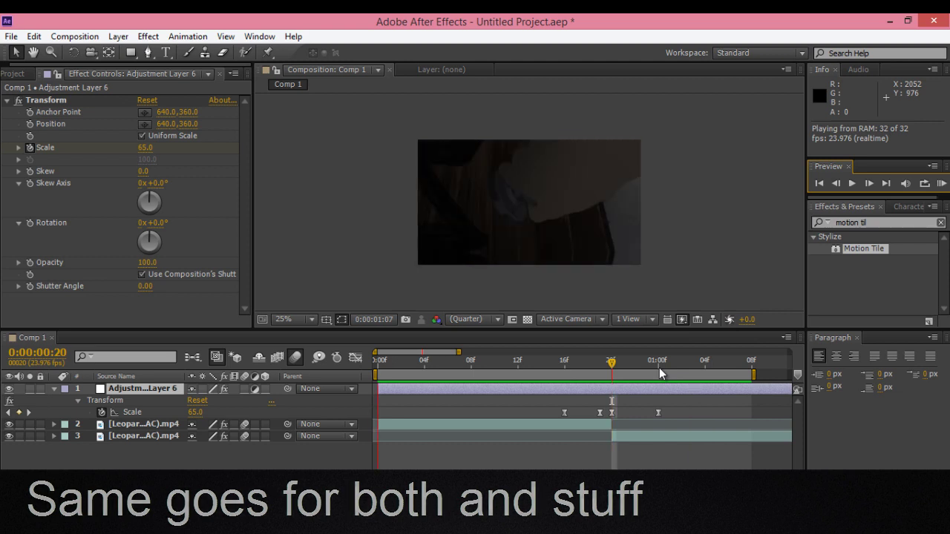
pyautogui.click(633, 385)
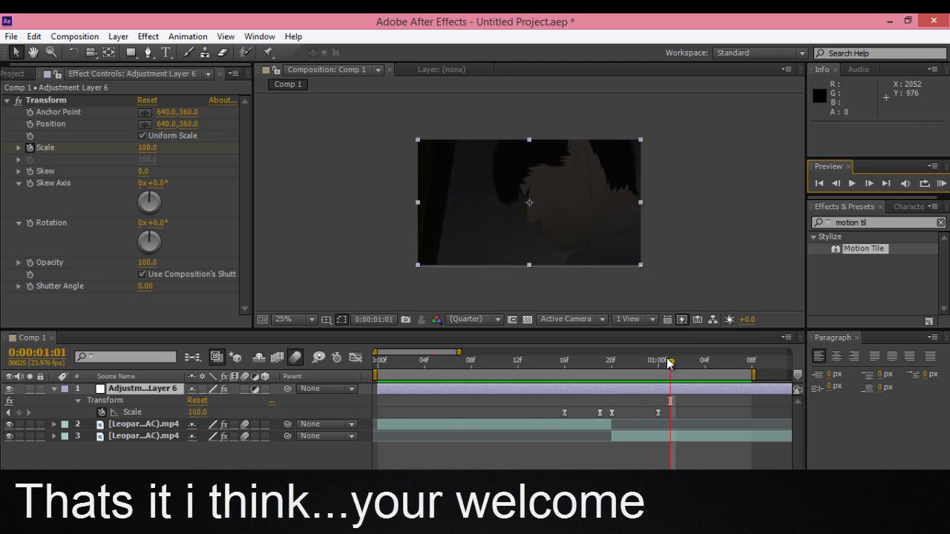
pyautogui.click(552, 362)
pyautogui.moveTo(563, 389)
pyautogui.mouseDown()
pyautogui.moveTo(657, 401)
pyautogui.moveTo(591, 428)
pyautogui.mouseUp()
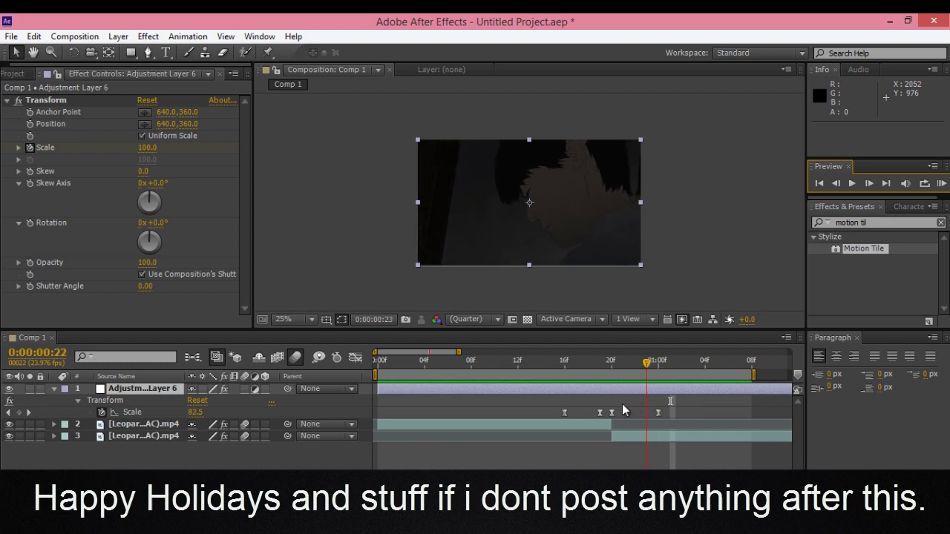